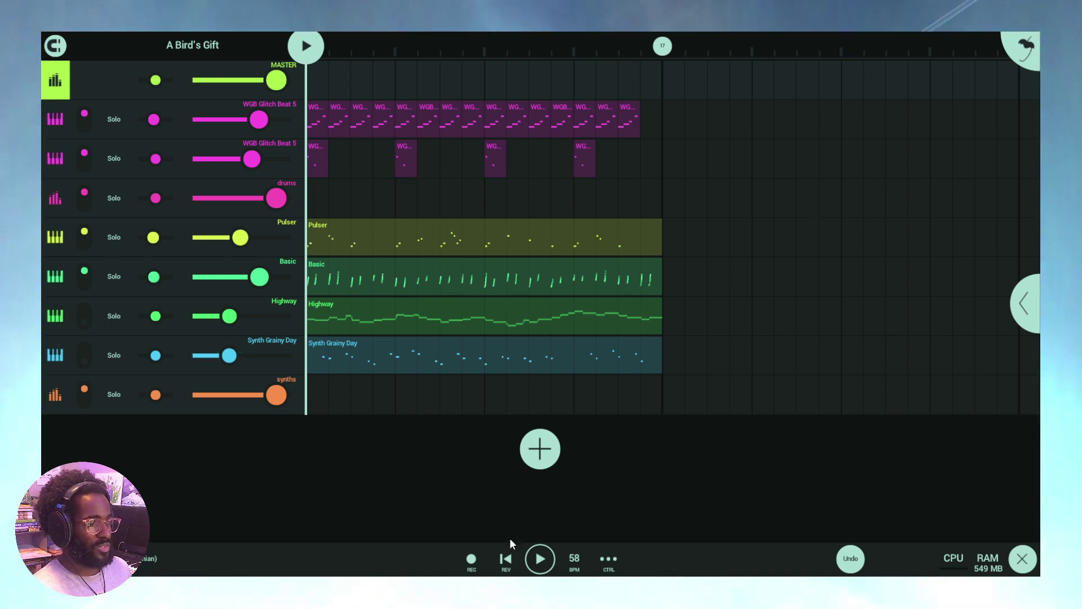
Play the whole song from the start to review the full mix
left_click(548, 563)
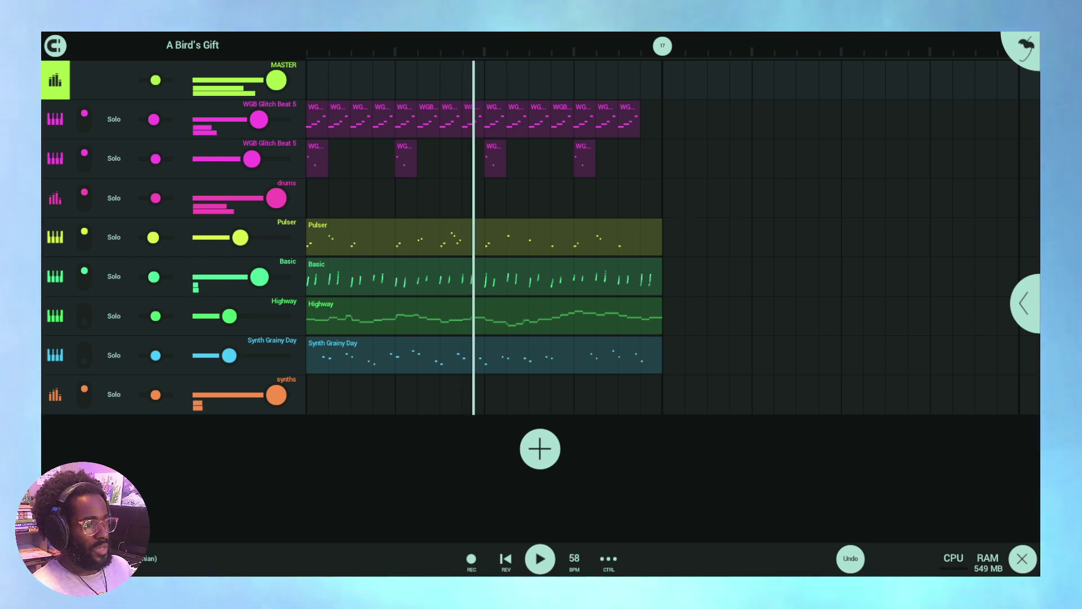
left_click_drag(602, 46, 674, 87)
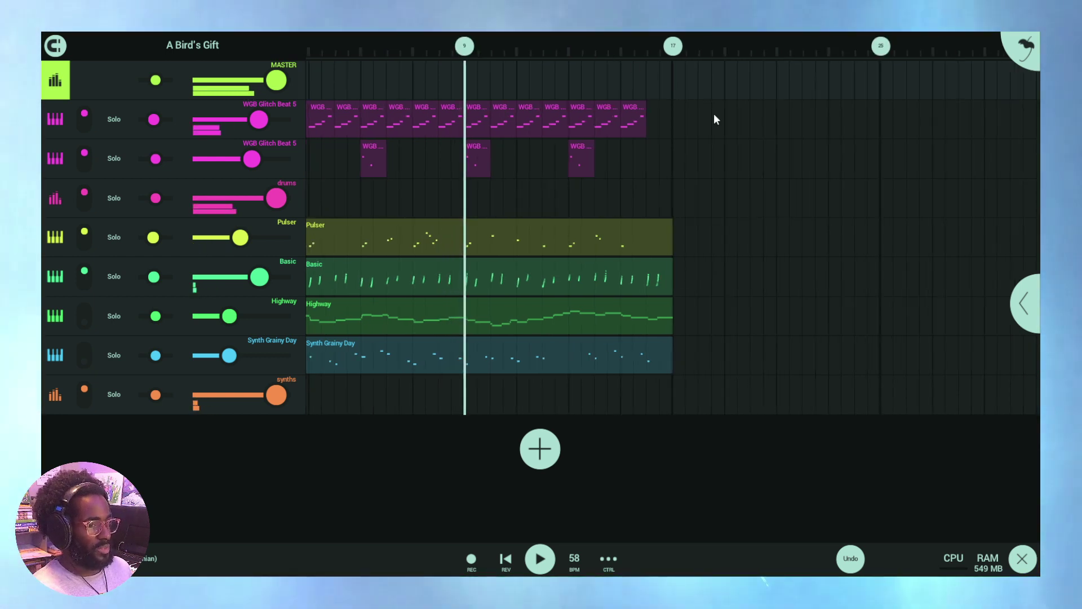
left_click_drag(807, 185, 875, 184)
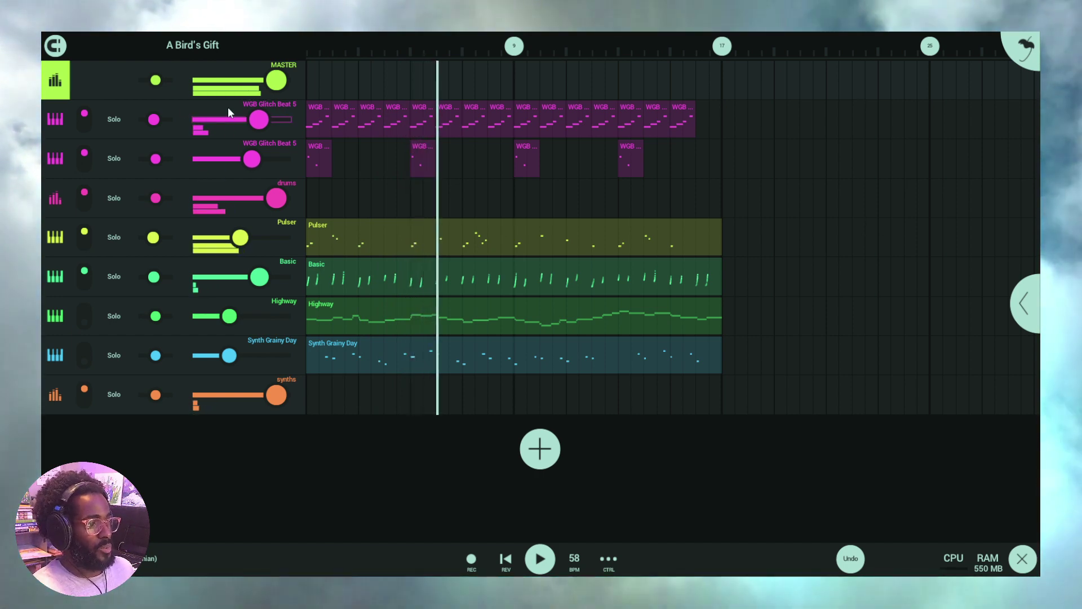
Solo both WGB Glitch Beat tracks, drums, Pulser and synths to hear them in isolation
left_click(113, 120)
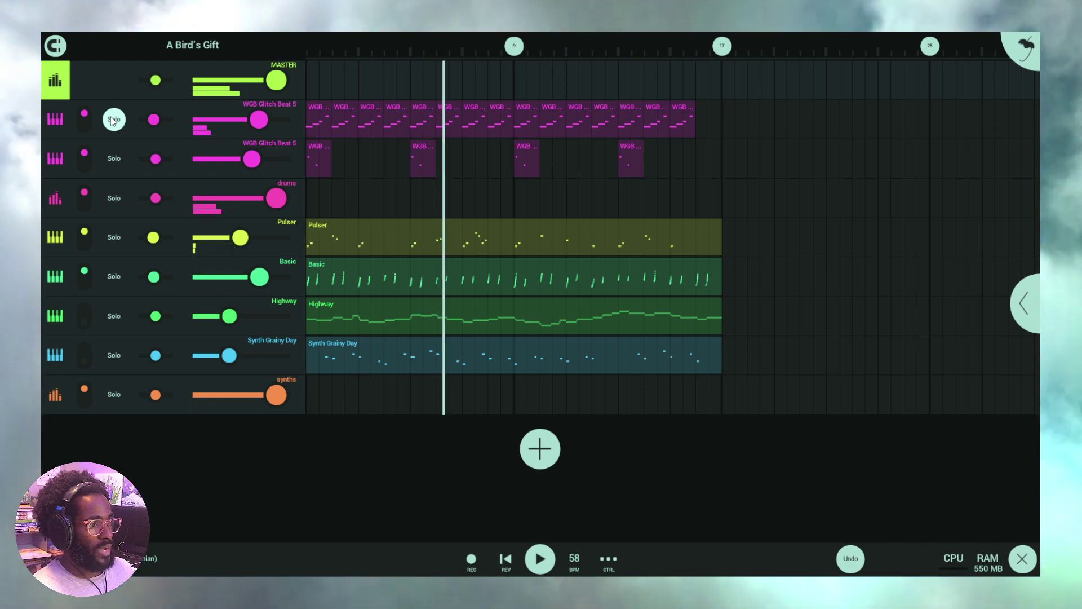
left_click(114, 158)
left_click(114, 198)
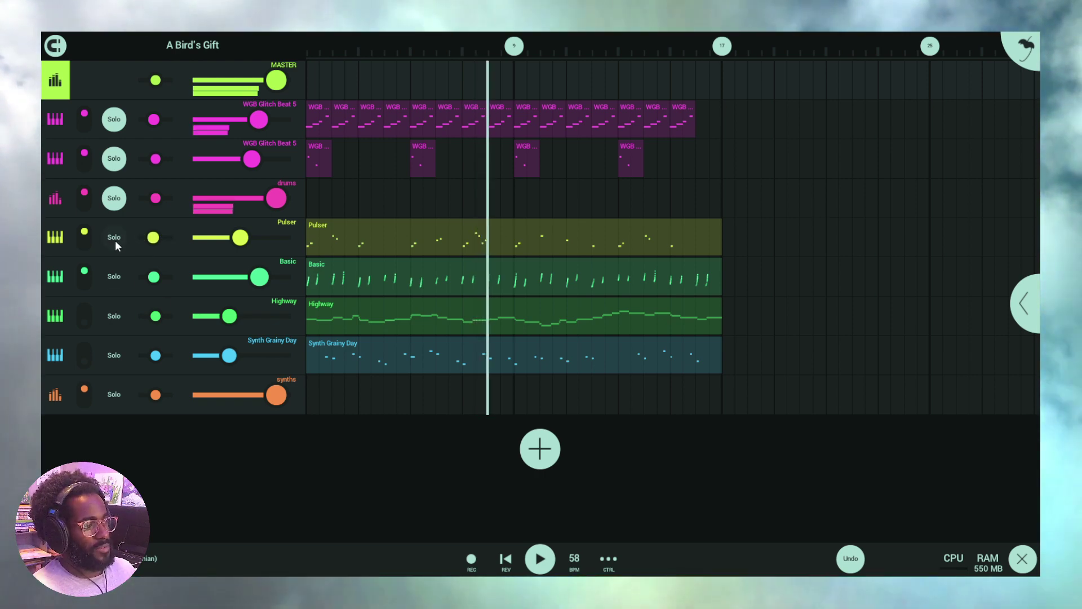
left_click(115, 394)
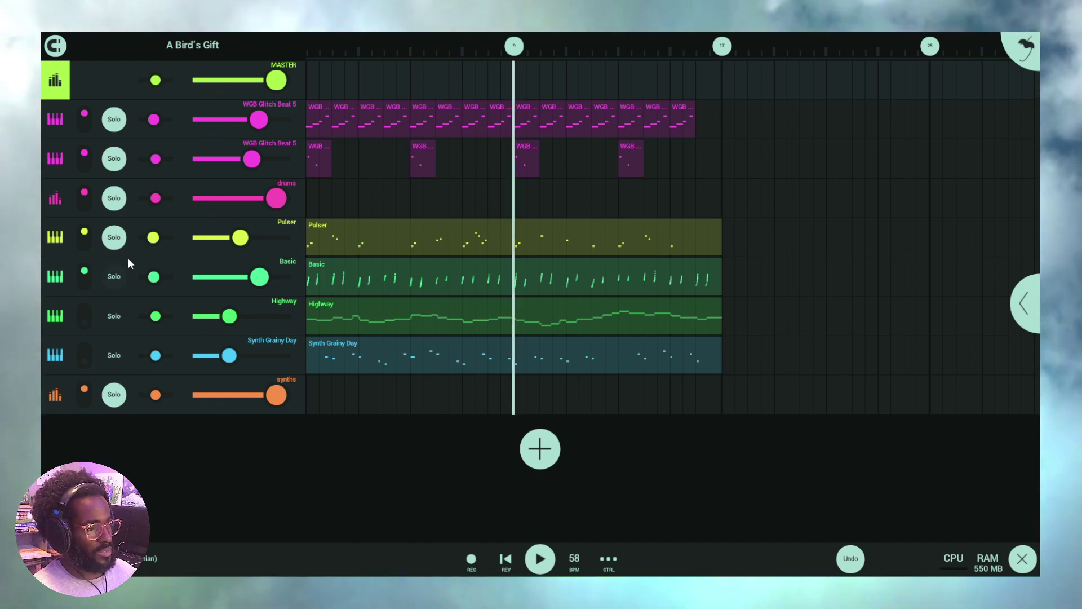
left_click(153, 276)
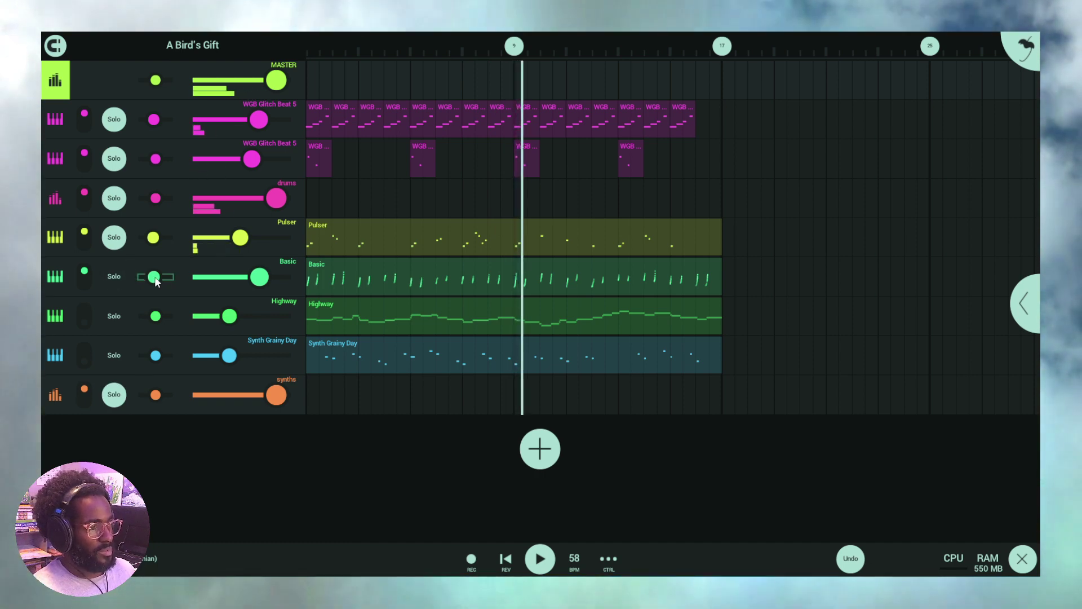
Raise the release slightly in the master settings of the Pulser track's MiniSynth, then close the track's effects rack
left_click(463, 250)
left_click(1026, 312)
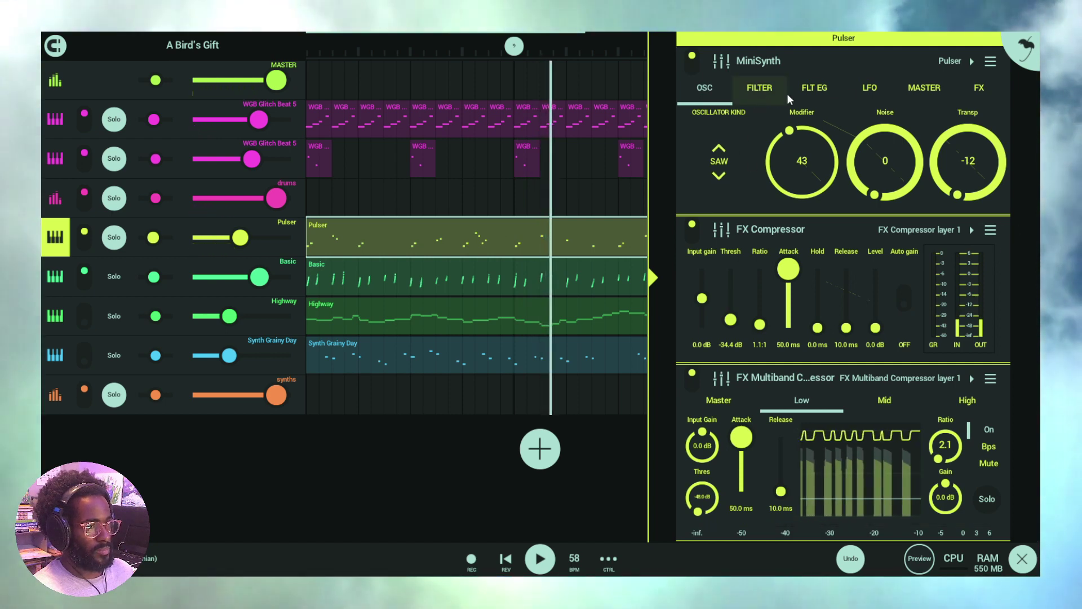
left_click(978, 87)
left_click(762, 88)
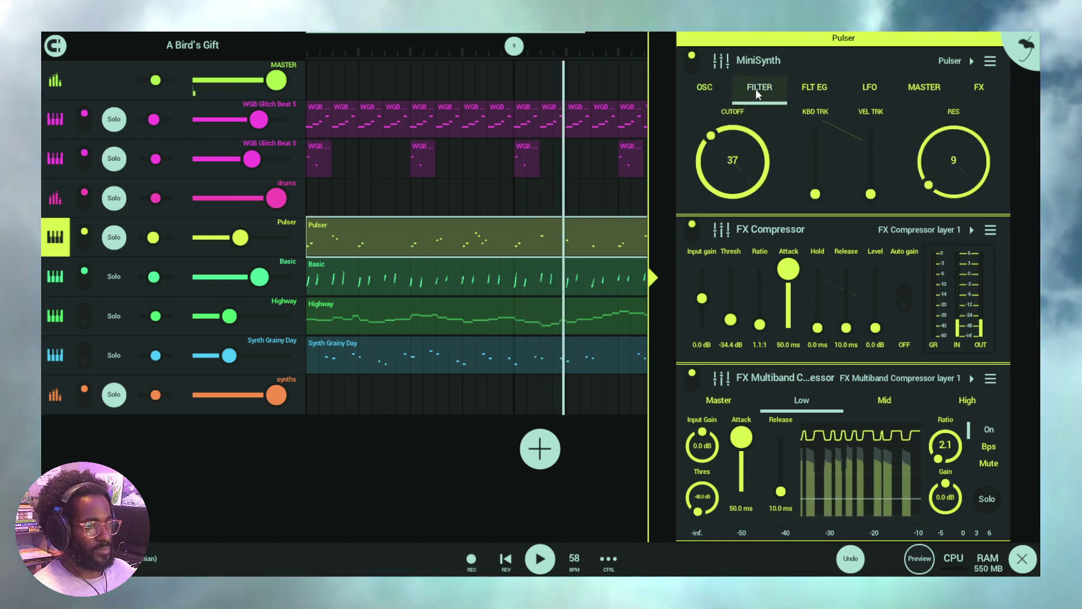
left_click(704, 87)
left_click(924, 88)
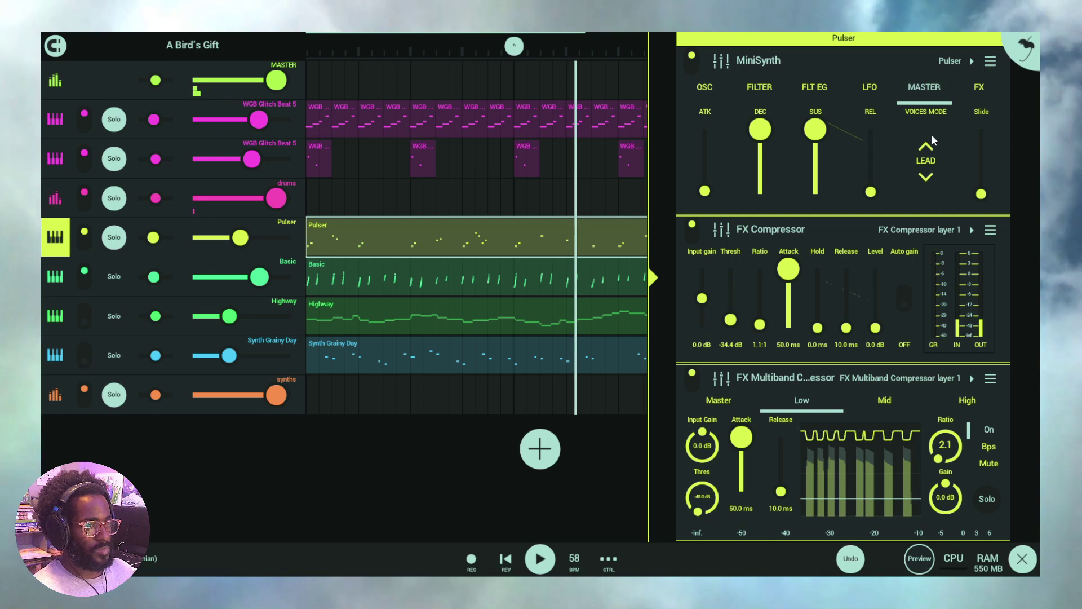
left_click_drag(878, 189, 884, 181)
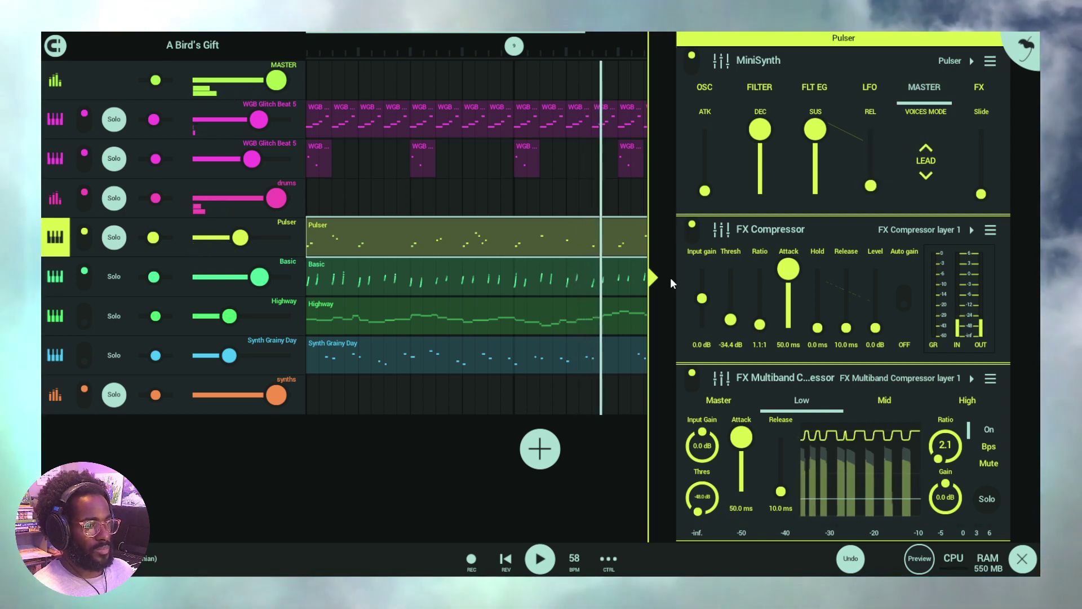
left_click(654, 277)
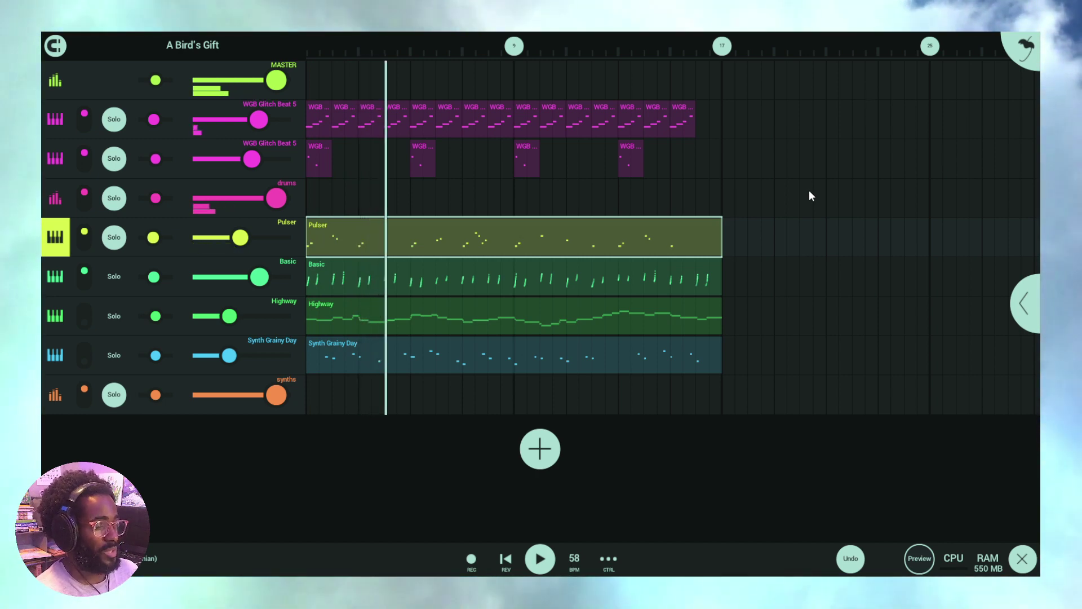
Examine the Pulser track's effects chain, including the multiband compressor's Master settings, both distortions and the autoduck
left_click(1024, 309)
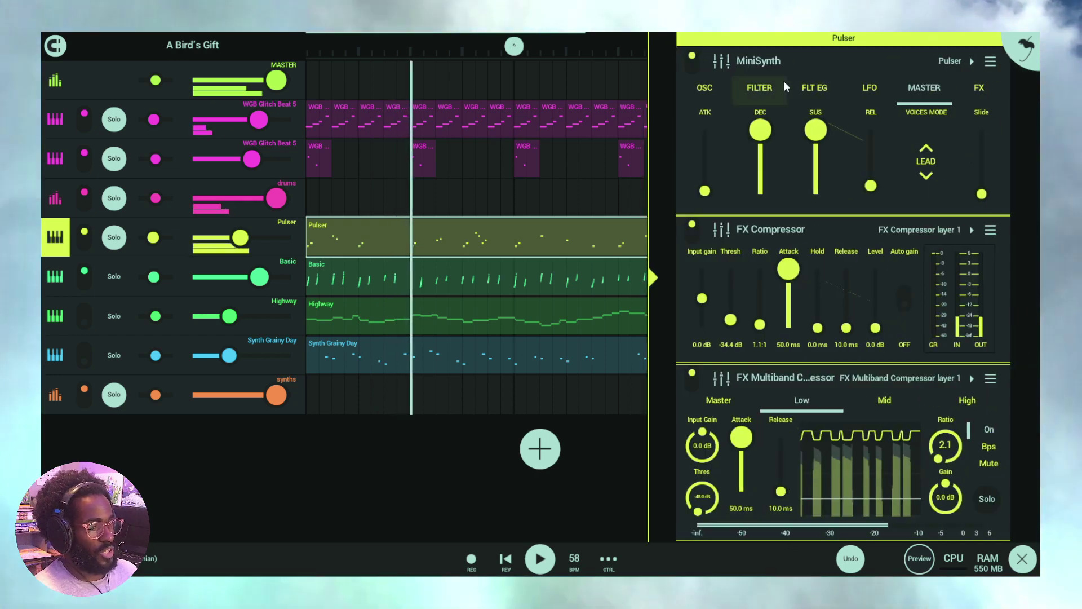
scroll(1033, 233, "down", 3)
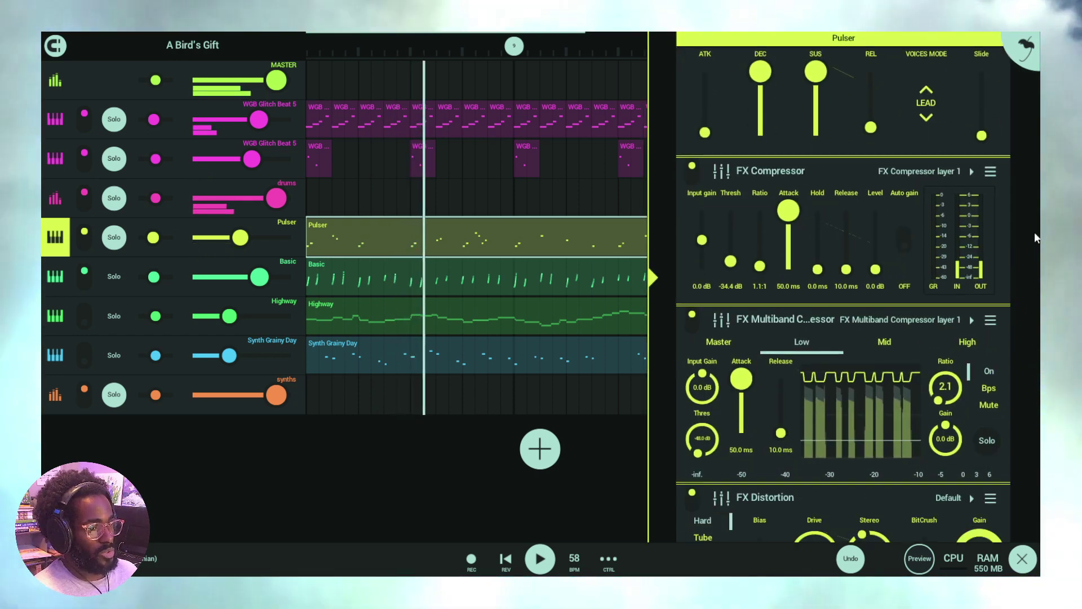
scroll(1035, 235, "down", 2)
left_click(722, 137)
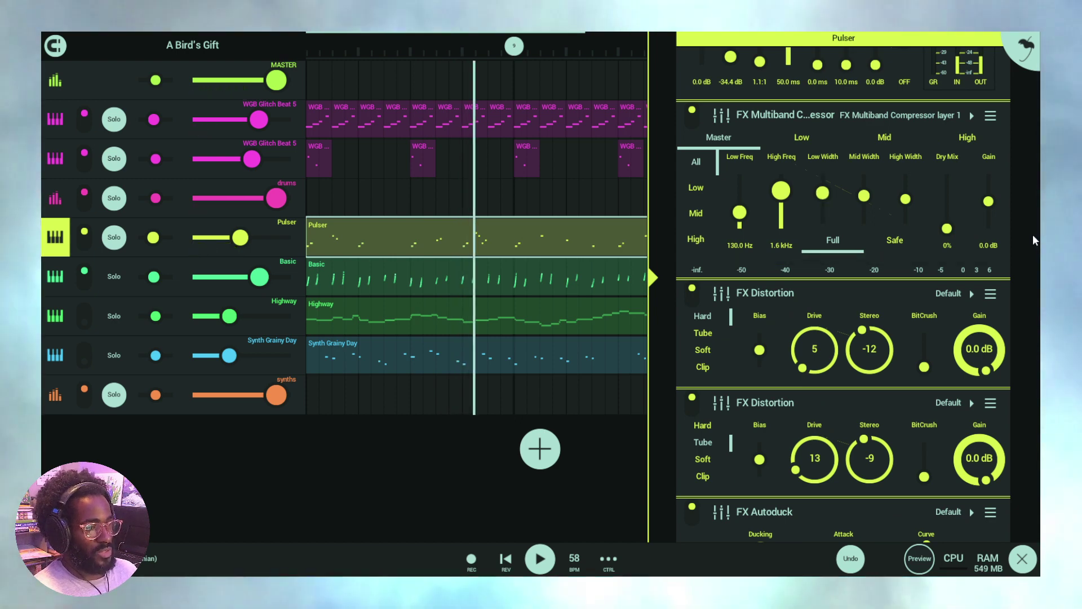
scroll(1033, 235, "down", 1)
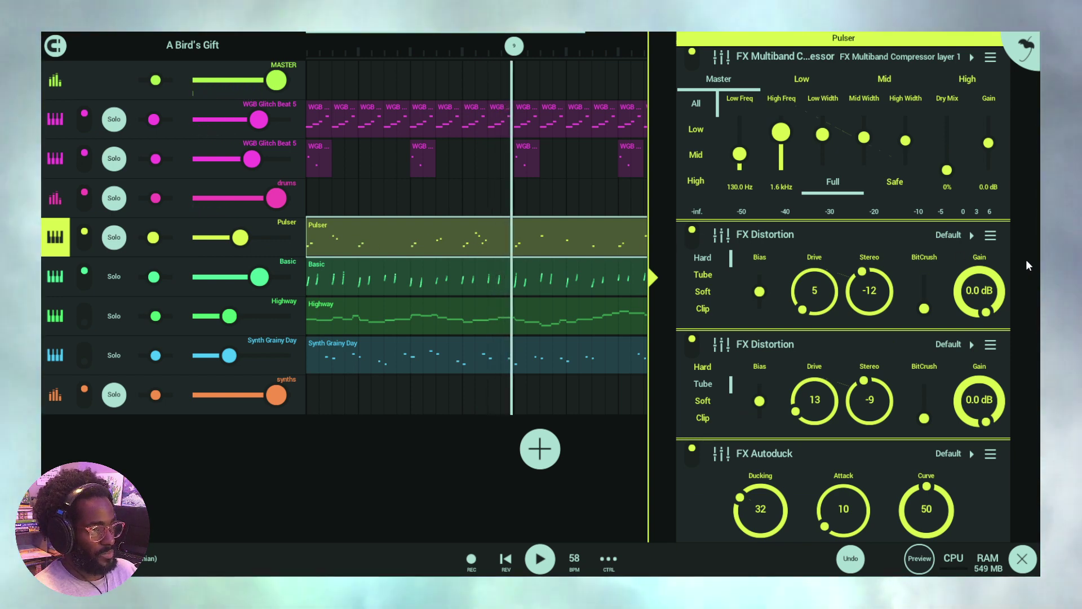
scroll(1026, 259, "down", 1)
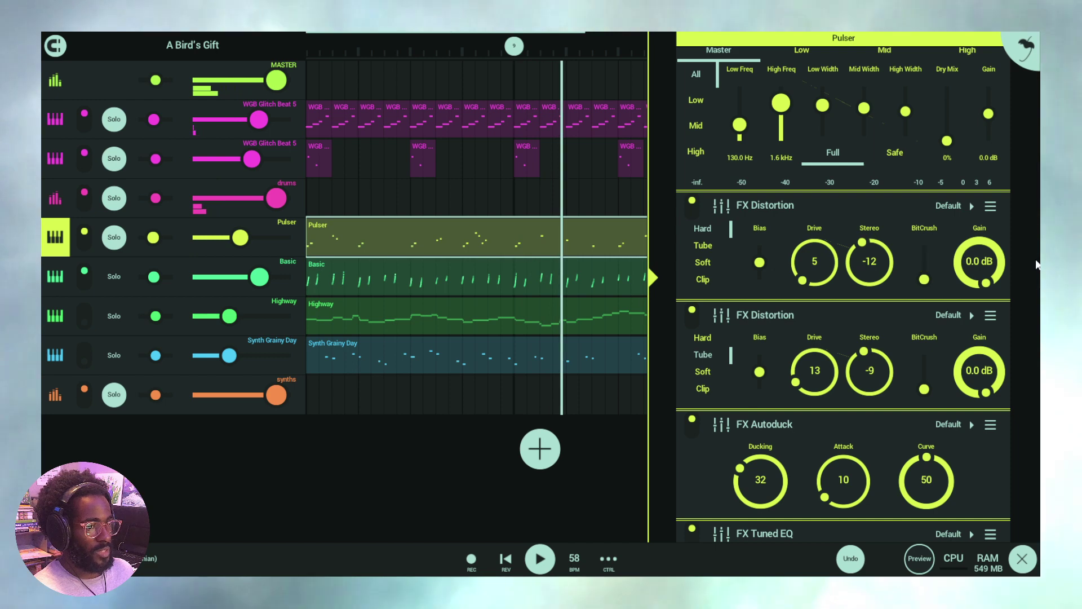
scroll(874, 337, "up", 4)
Examine the channel levels and pans in the mixer together with Pulser's effects, then return to the playlist
left_click(329, 537)
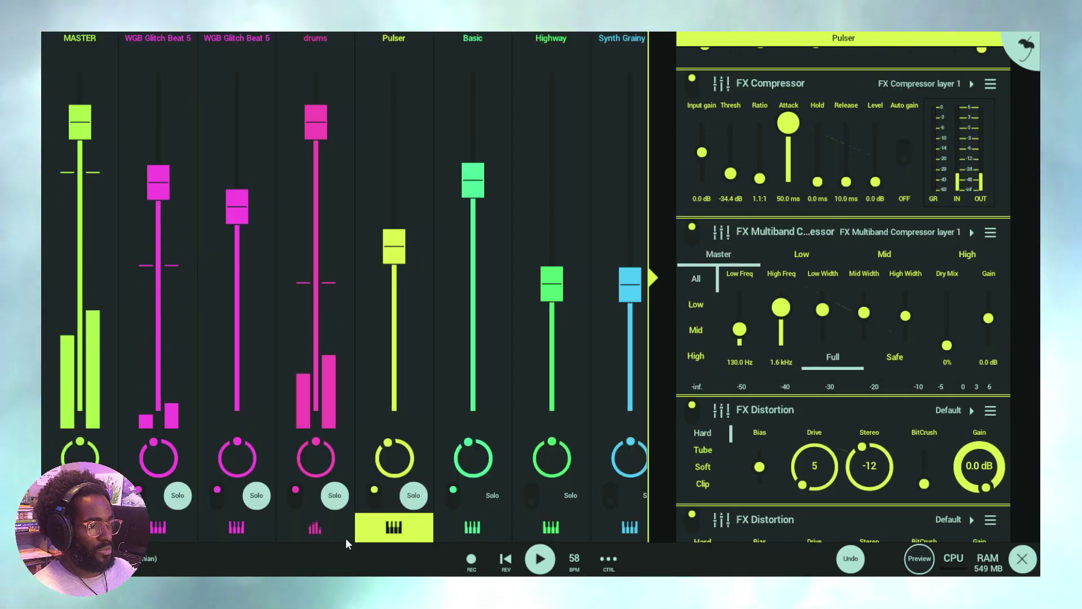
left_click_drag(420, 535, 341, 533)
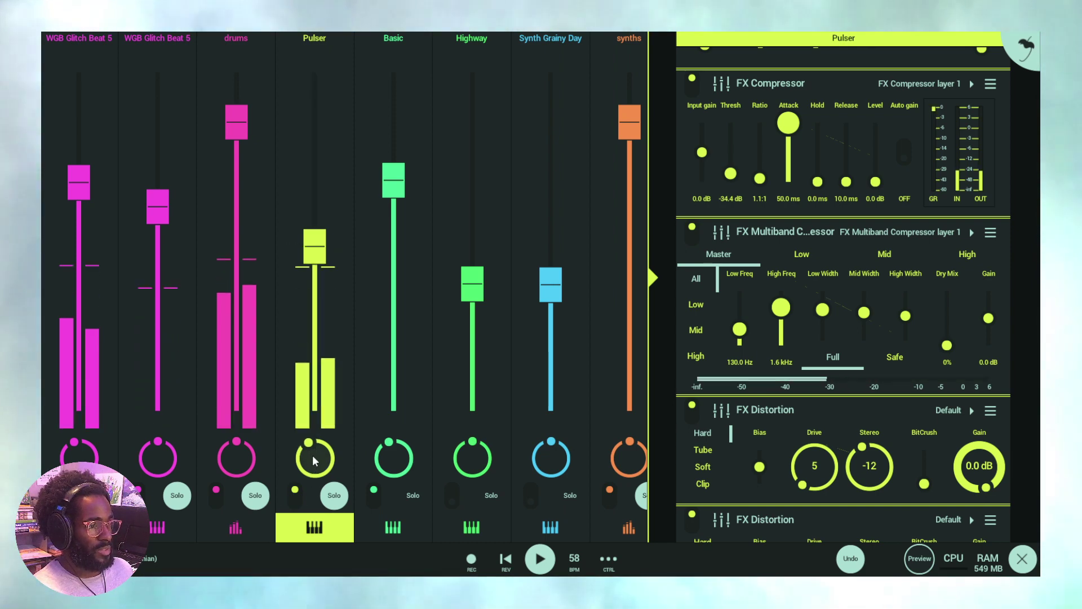
scroll(1033, 344, "down", 5)
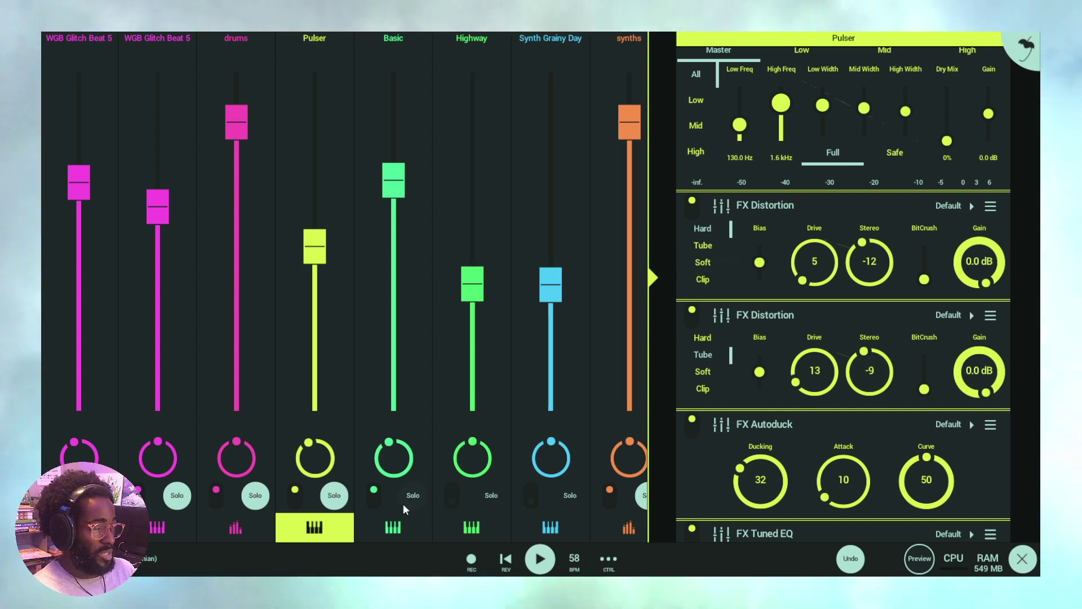
scroll(383, 530, "left", 1)
scroll(272, 539, "left", 2)
key("Tab")
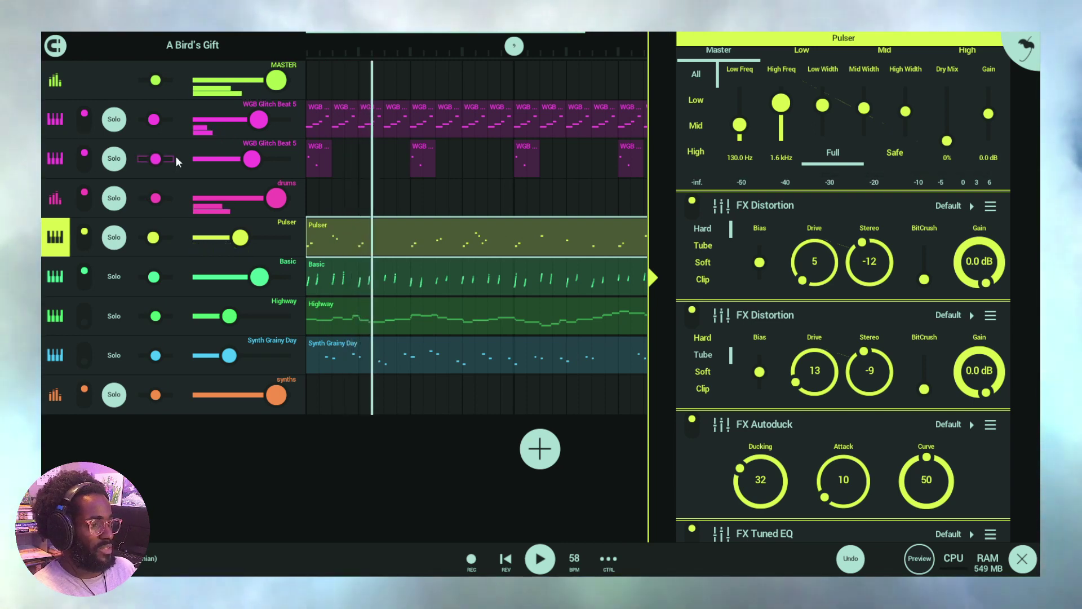
Examine the Master track's effects chain down to its Graphic EQ
left_click(58, 82)
scroll(902, 254, "down", 10)
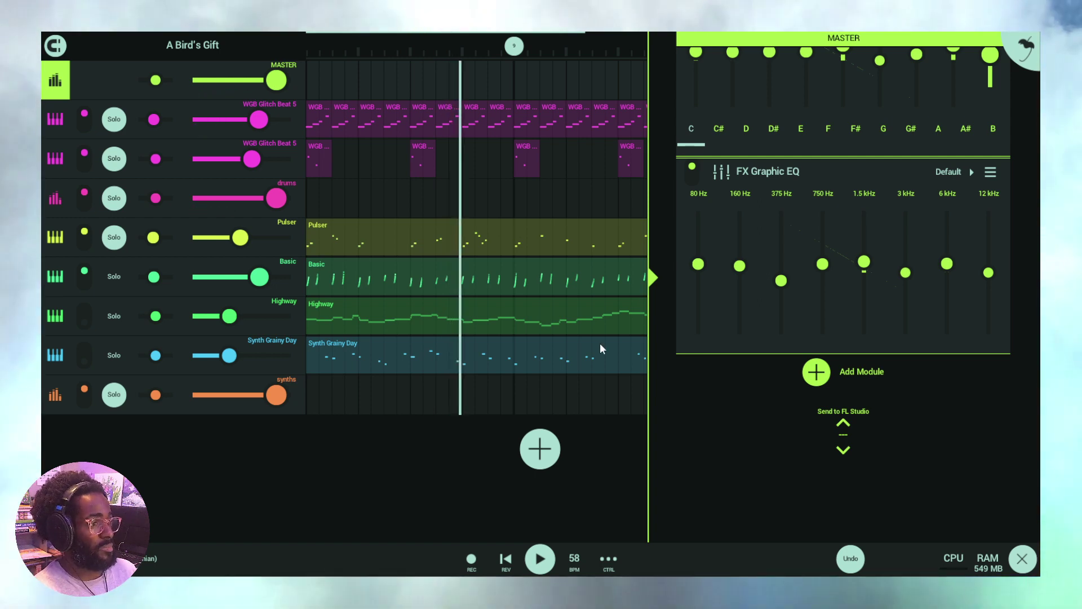
Add the Basic track to the soloed tracks, then turn off solo on every track
left_click(109, 279)
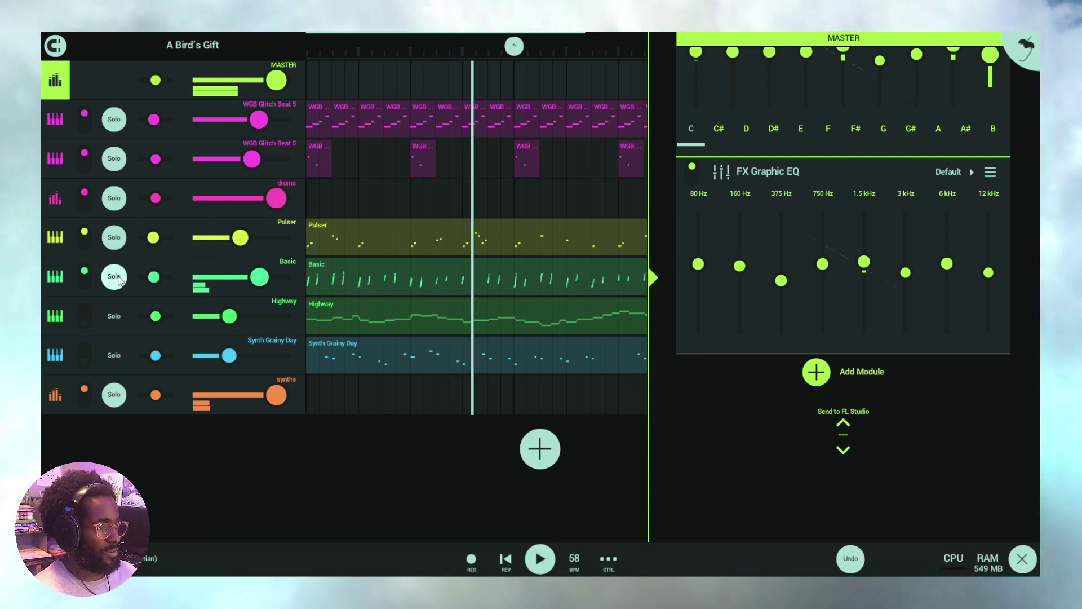
left_click(116, 123)
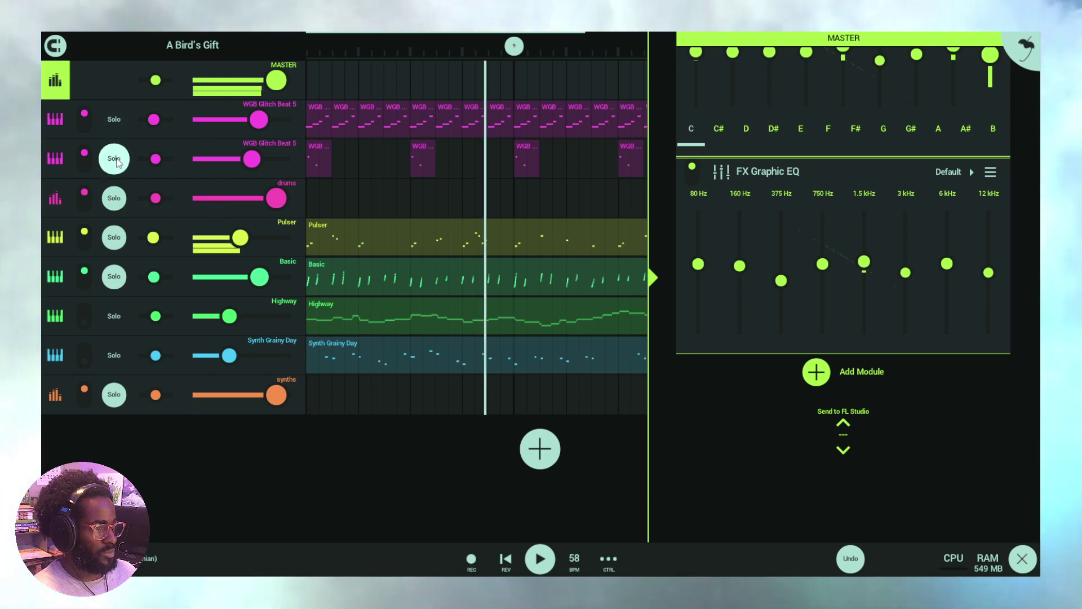
left_click(114, 398)
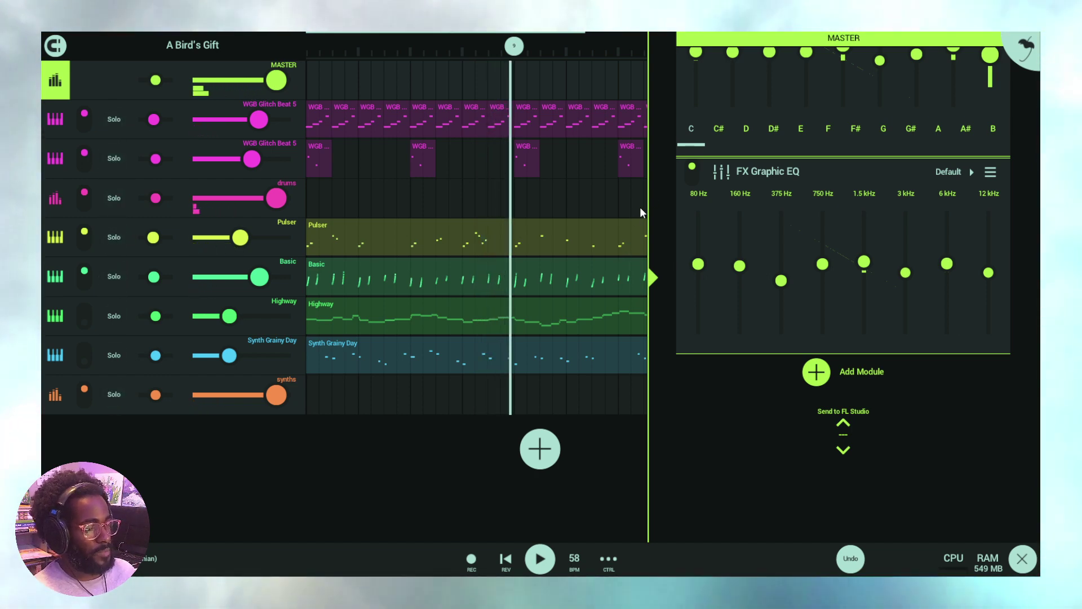
Examine the Master effects, then those of the first WGB Glitch Beat track and the drums bus, including its EQs and sends
scroll(843, 254, "up", 3)
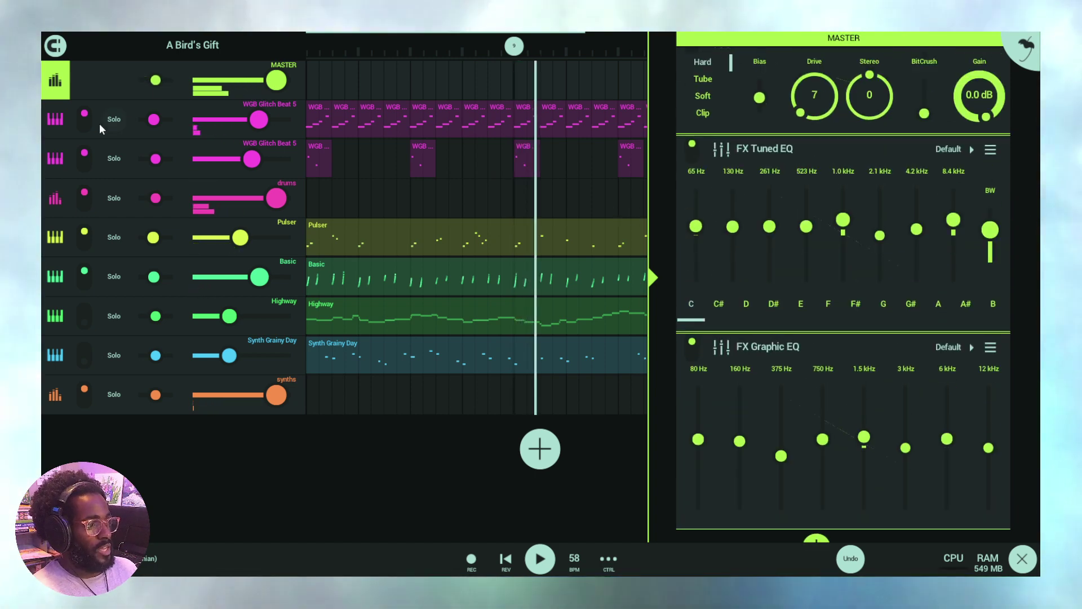
left_click(56, 119)
left_click(52, 198)
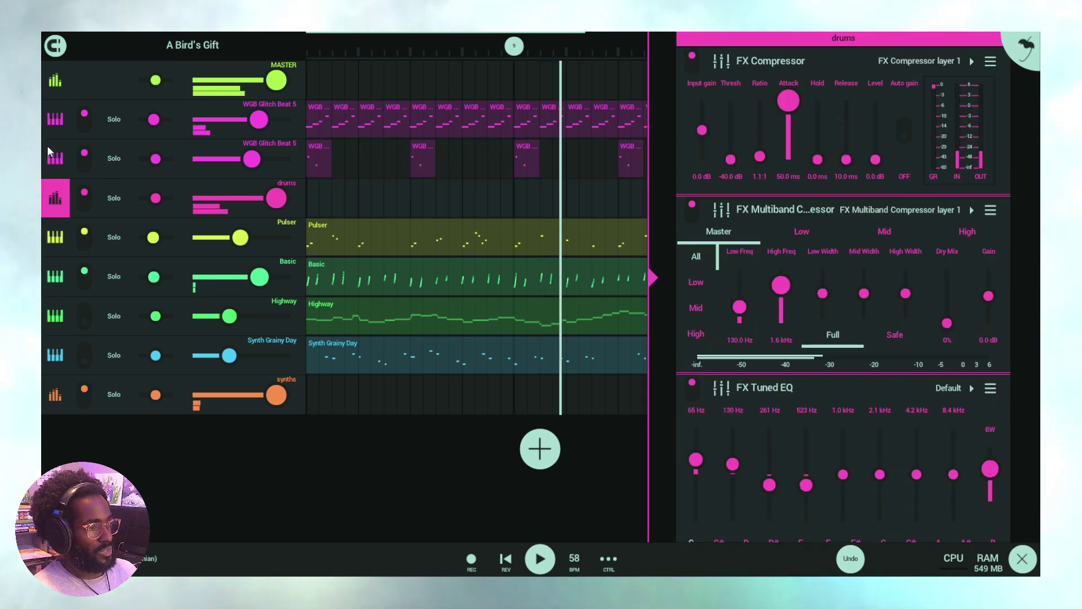
left_click(51, 126)
left_click(46, 199)
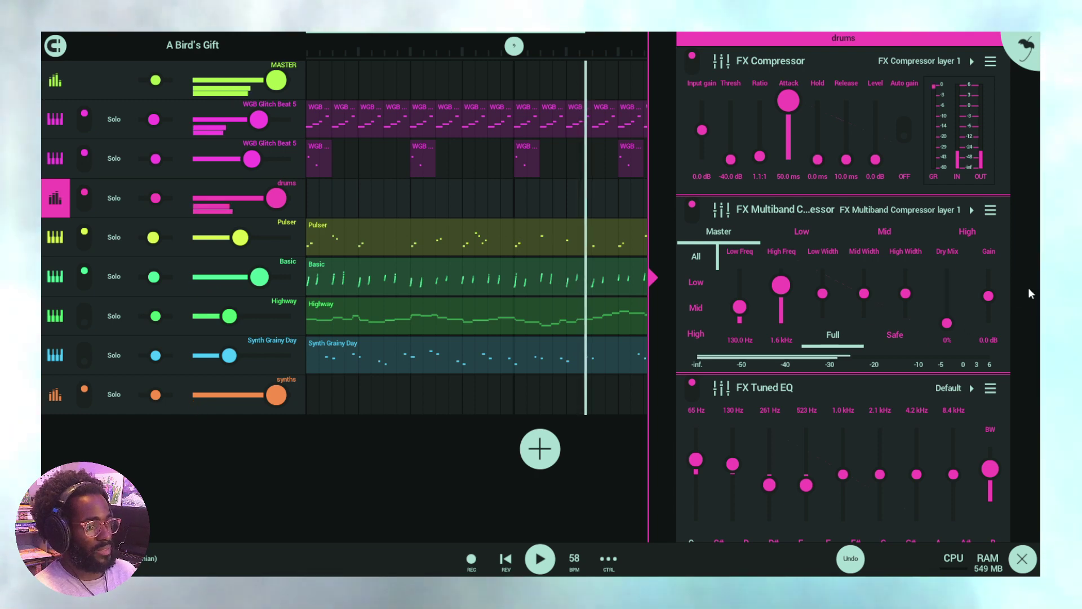
scroll(1026, 288, "down", 10)
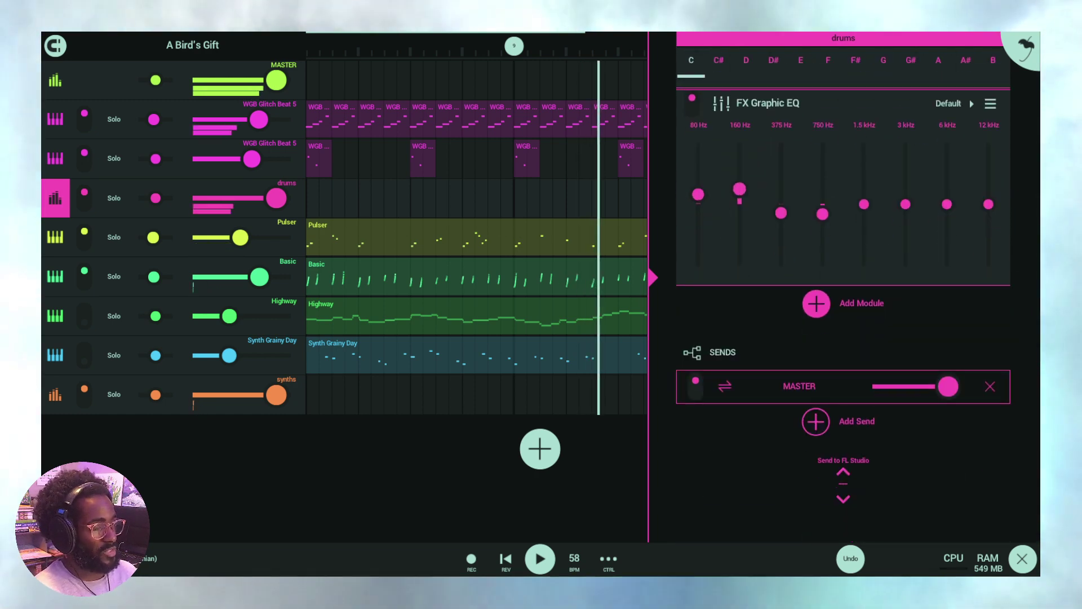
scroll(1030, 260, "up", 5)
scroll(1028, 255, "up", 2)
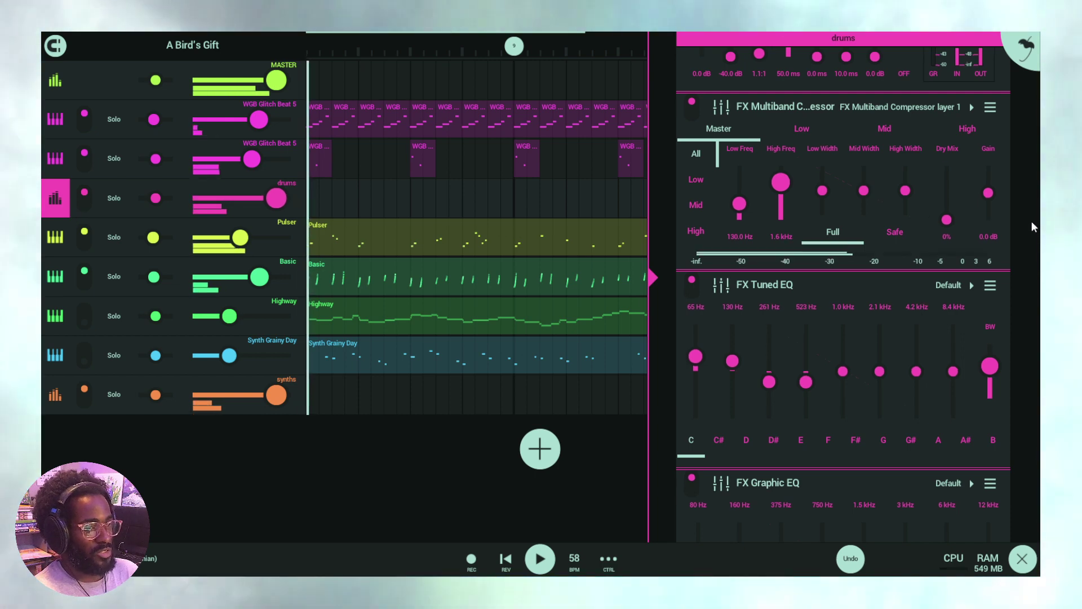
scroll(1030, 186, "up", 2)
scroll(1030, 180, "up", 1)
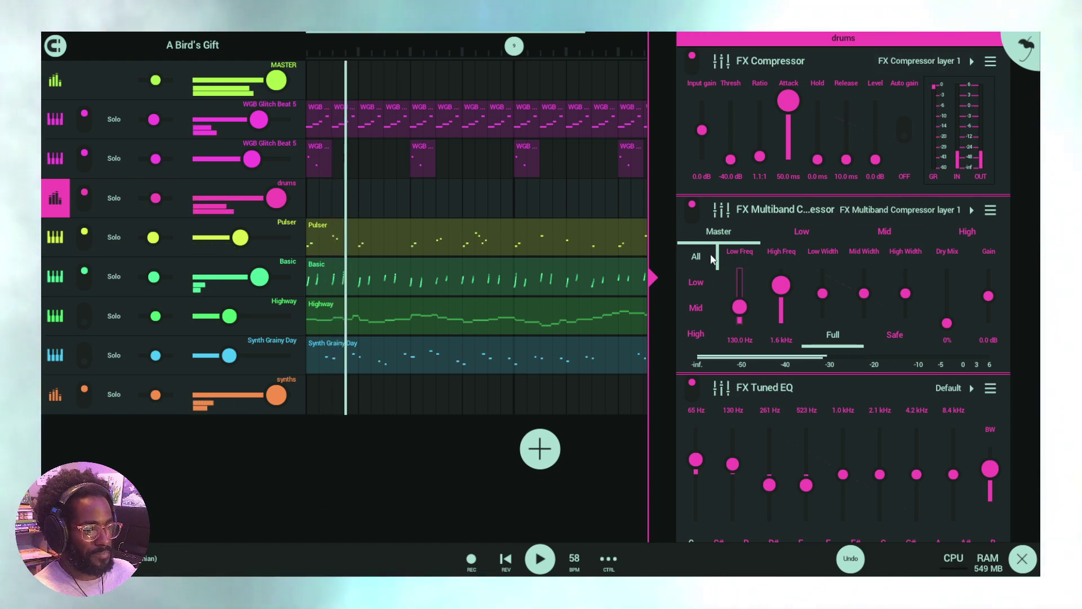
Examine the ratio settings of the Low, Mid and High bands in the drums bus's multiband compressor
left_click(801, 231)
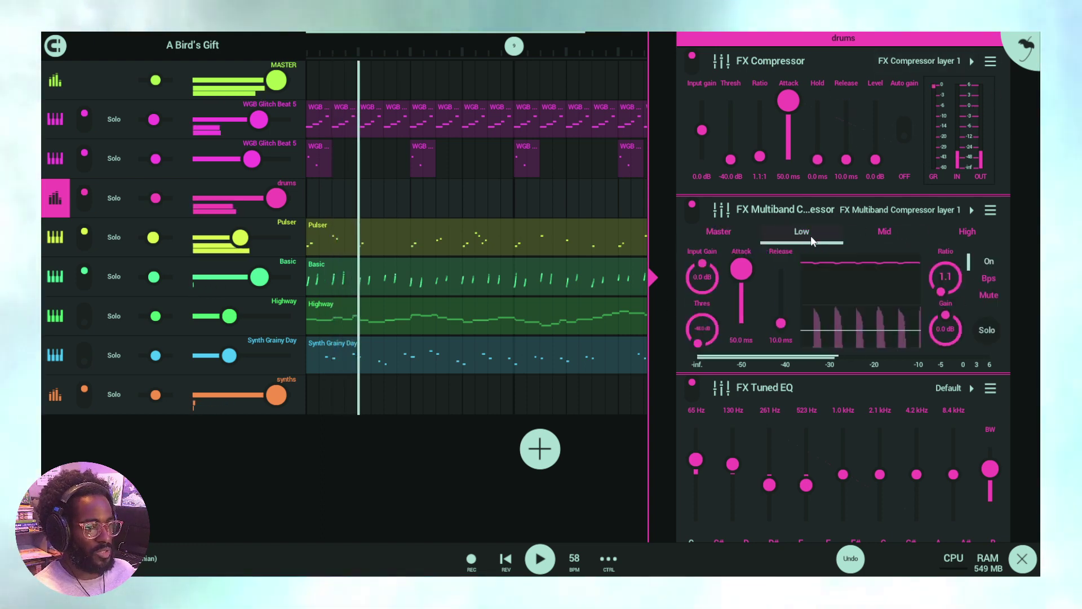
left_click_drag(938, 291, 952, 286)
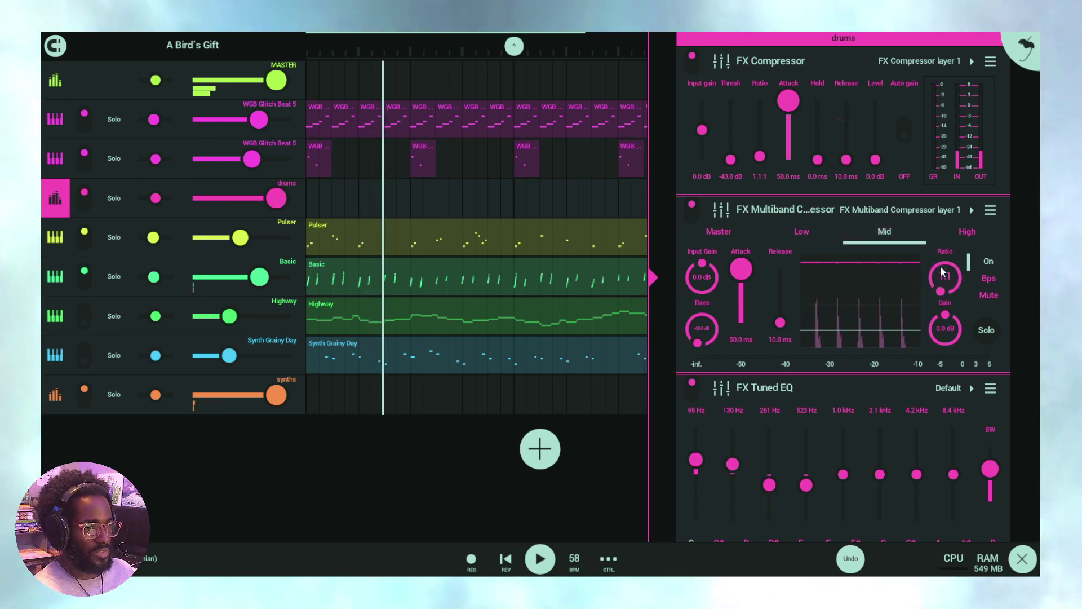
left_click(956, 243)
left_click_drag(946, 280, 956, 276)
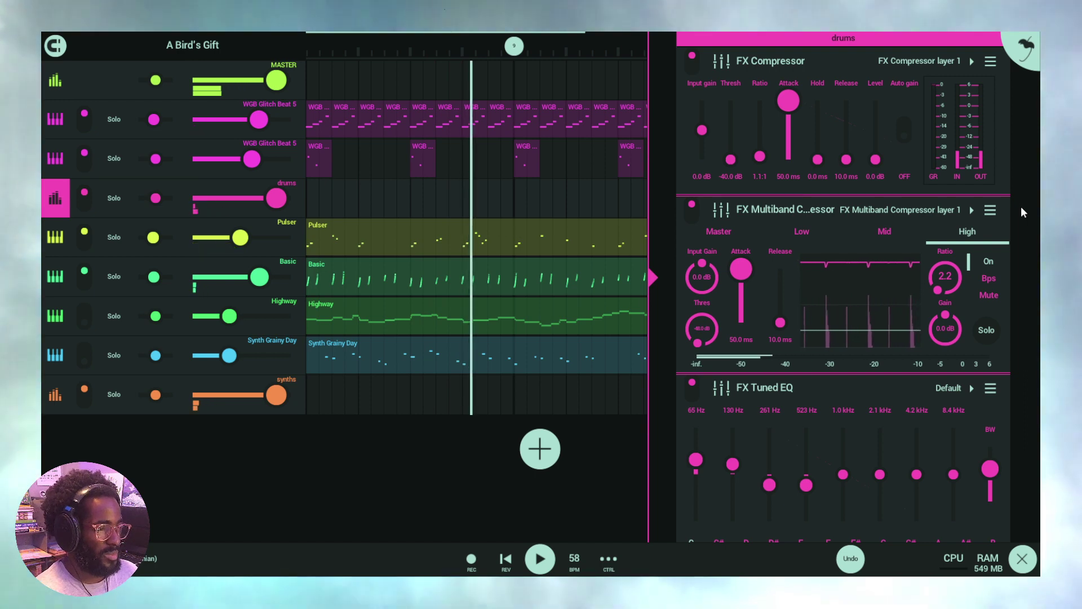
Check the Effect Track (AUX) option for new channels, then examine the second WGB Glitch Beat track's effects and available send destinations
left_click(539, 449)
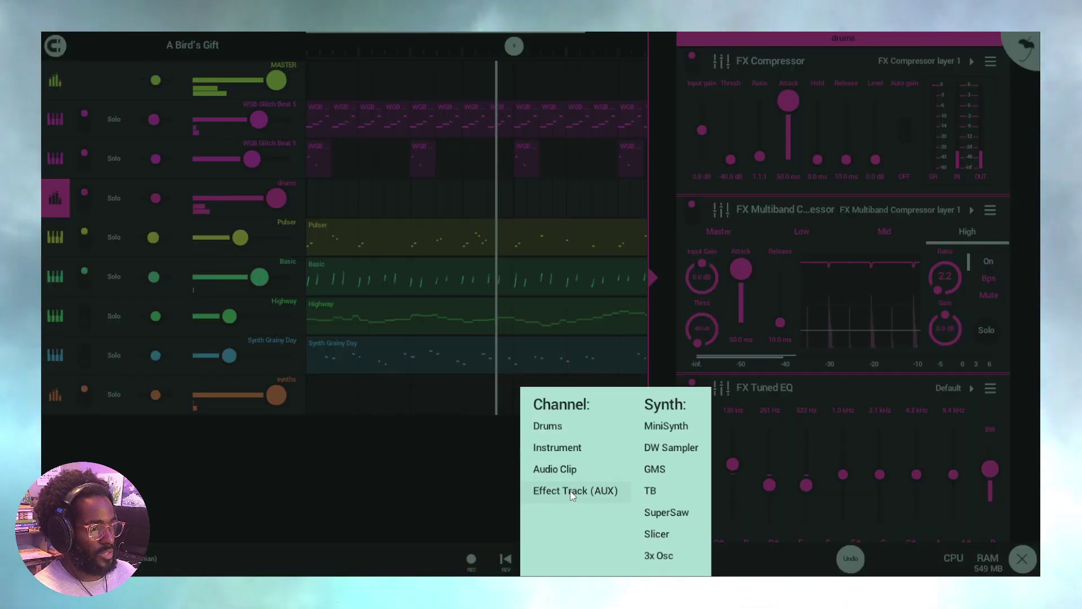
left_click(363, 484)
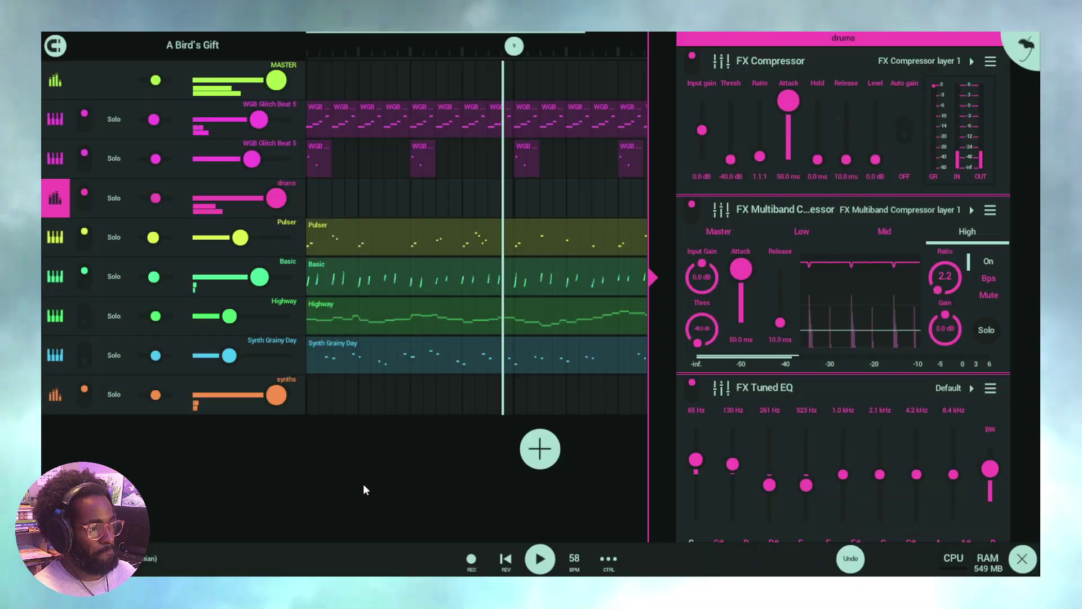
left_click(56, 163)
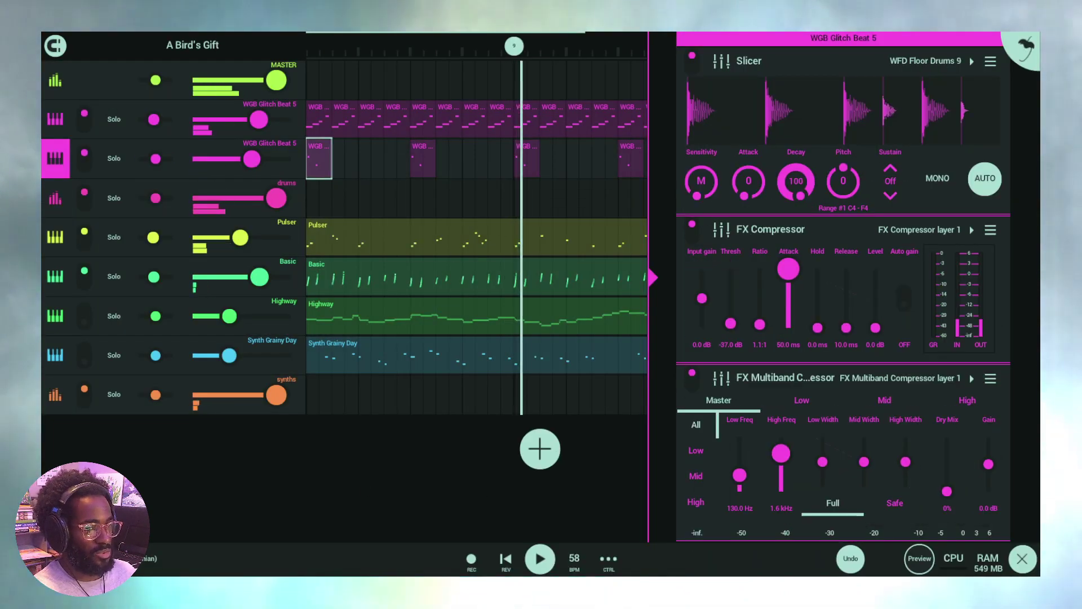
scroll(1033, 260, "down", 10)
scroll(1032, 258, "down", 2)
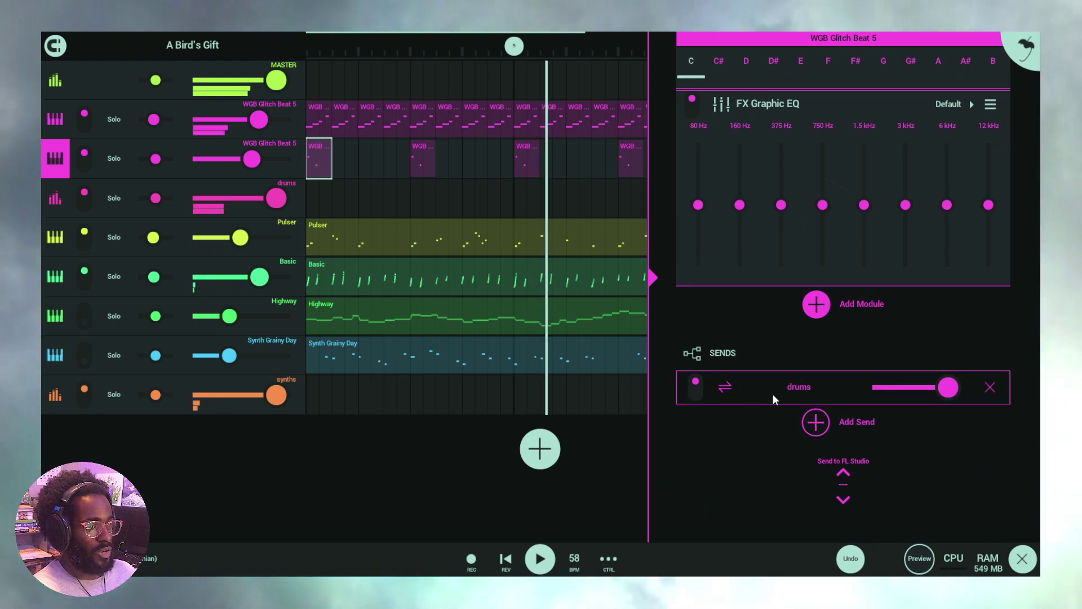
left_click(843, 419)
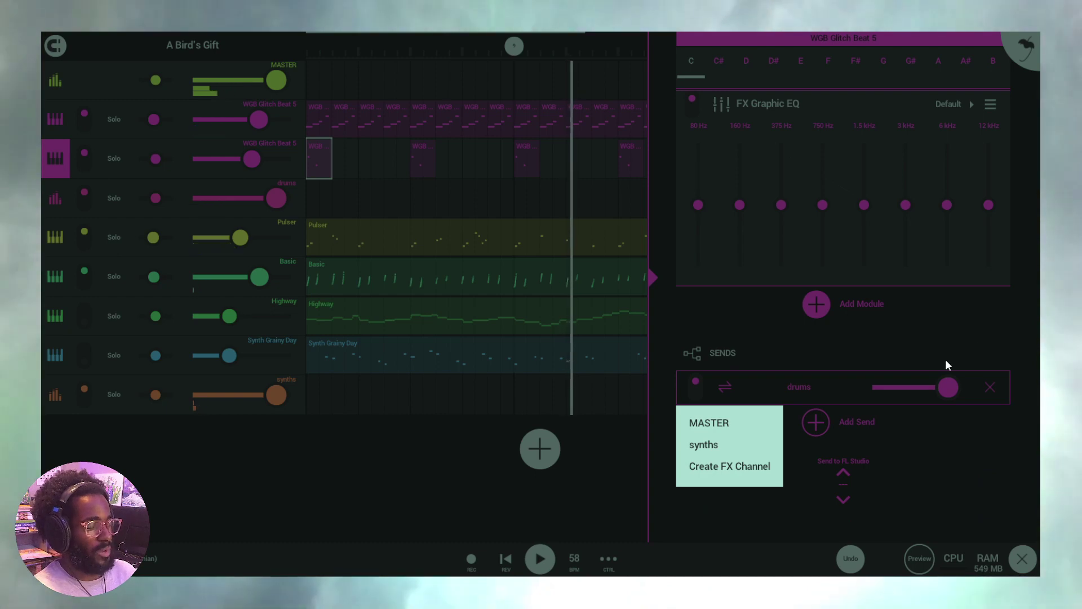
left_click(963, 352)
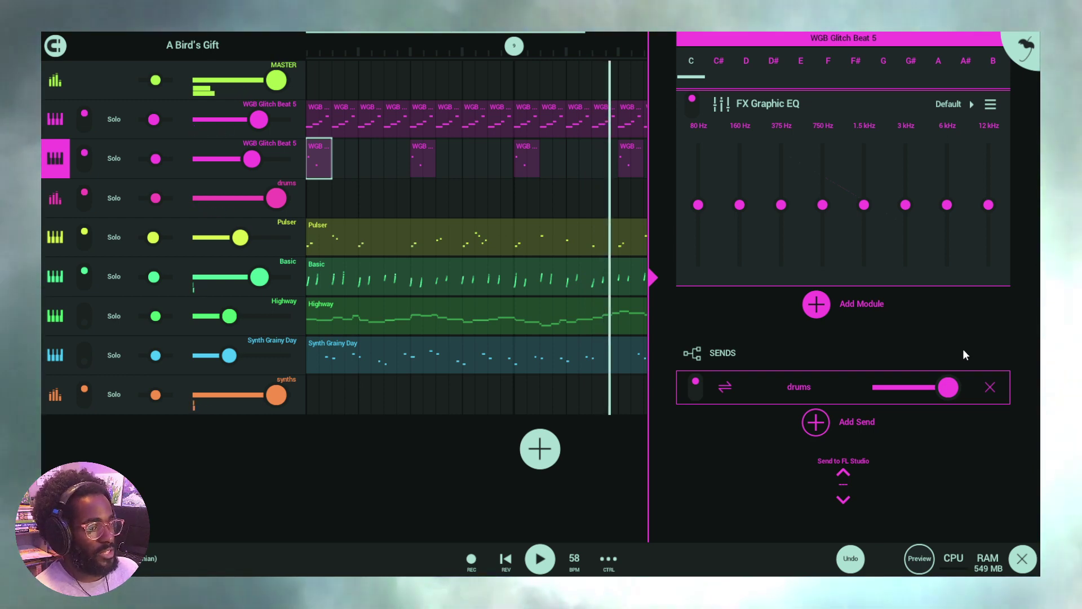
scroll(698, 347, "up", 3)
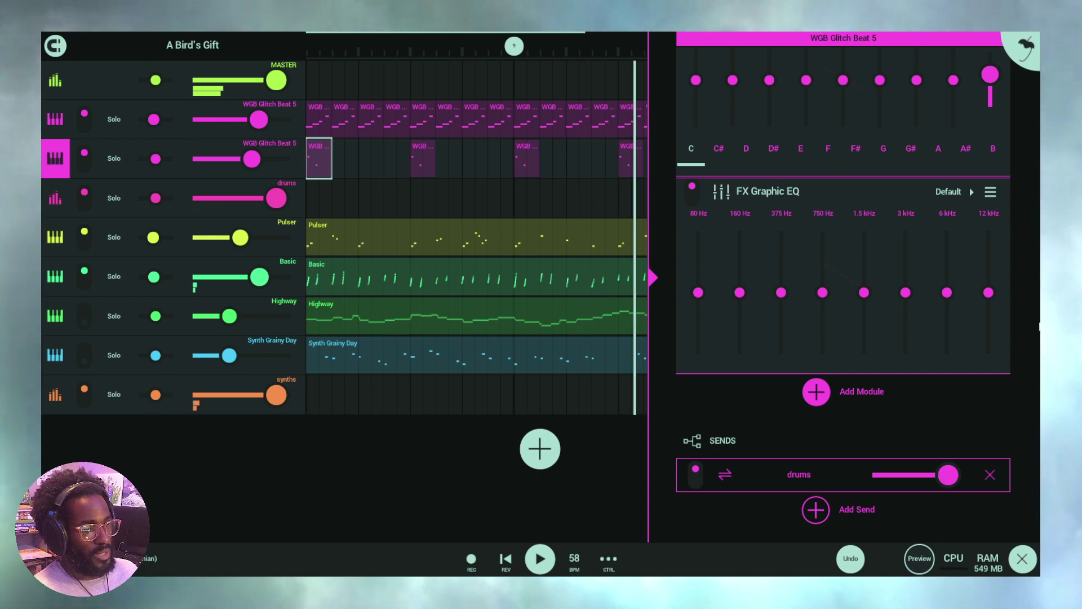
scroll(988, 362, "down", 3)
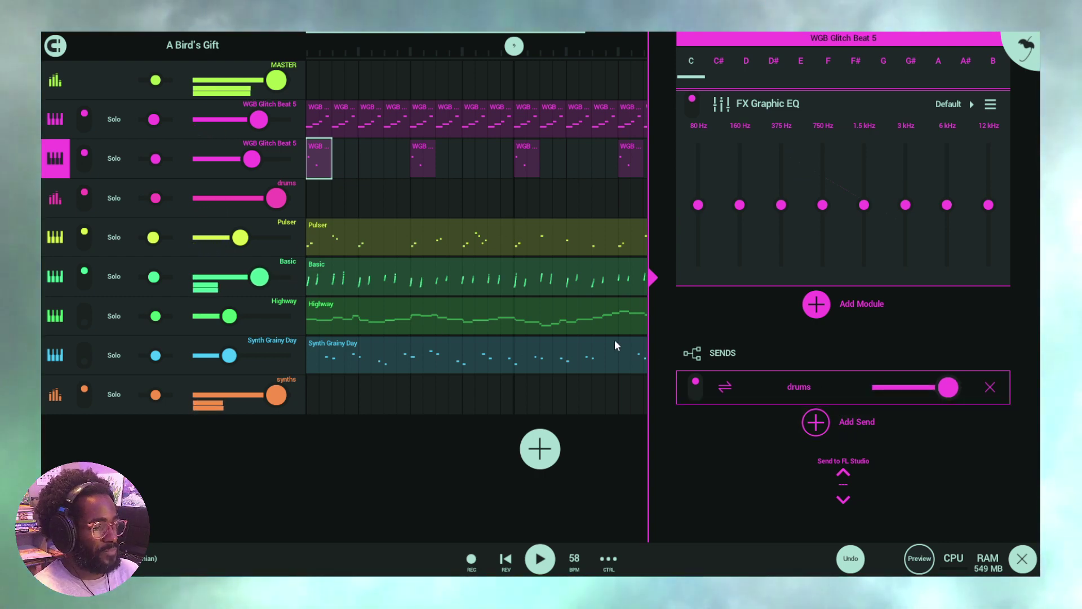
Examine the Master track's multiband compressor, including its Master, Low and High band settings
left_click(651, 279)
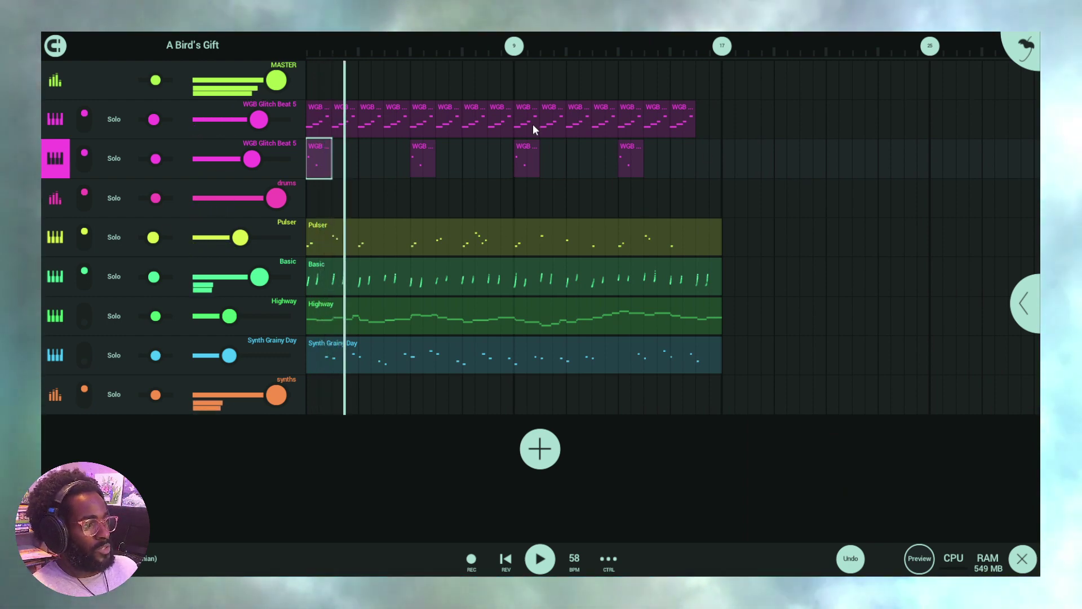
left_click(76, 87)
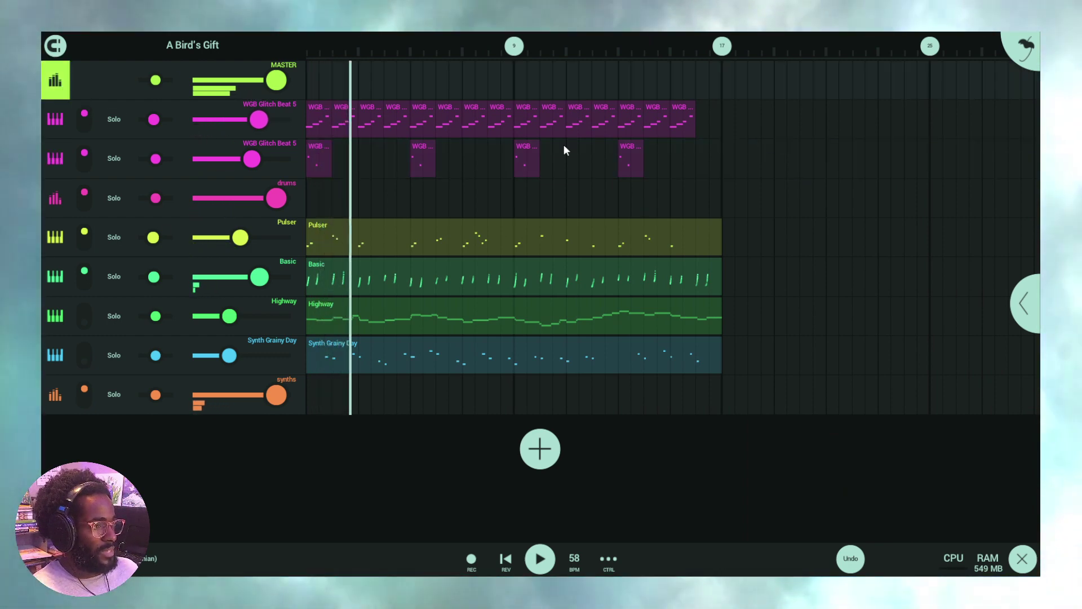
left_click(1029, 287)
scroll(1023, 225, "up", 5)
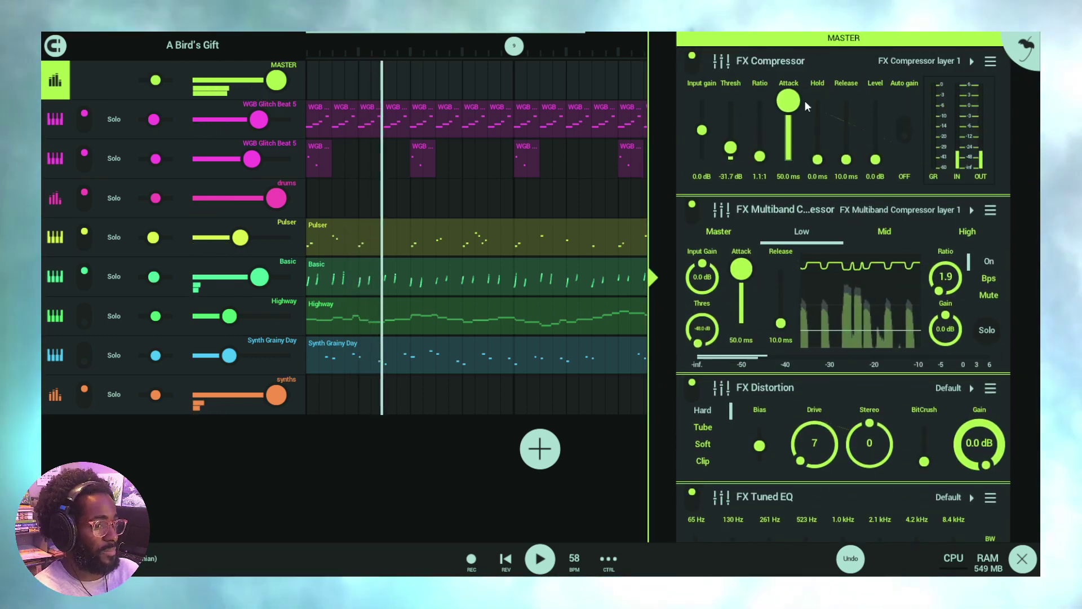
left_click(719, 235)
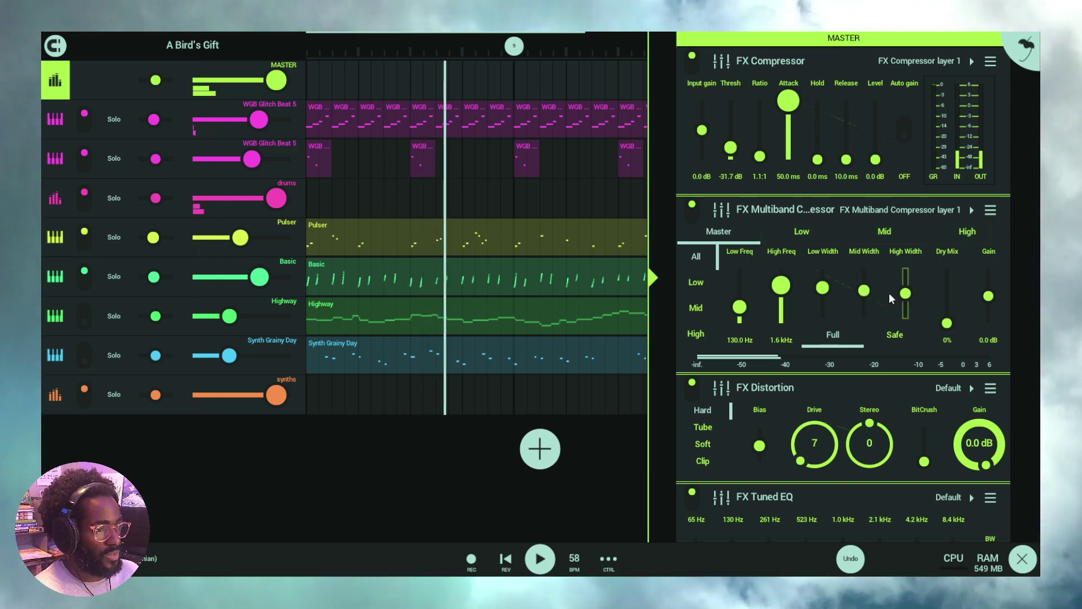
left_click(882, 233)
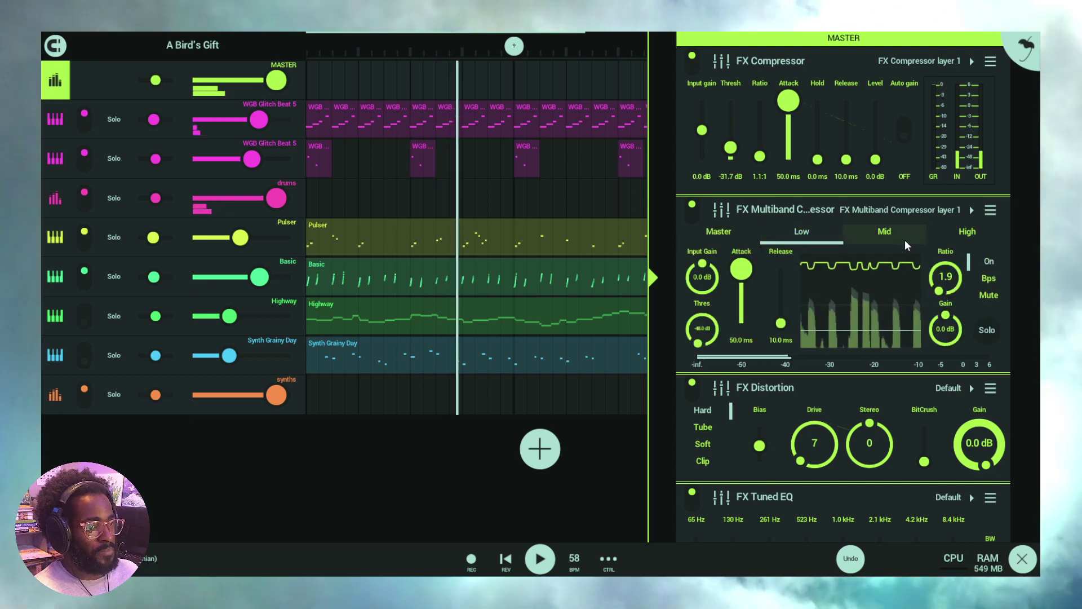
left_click(960, 238)
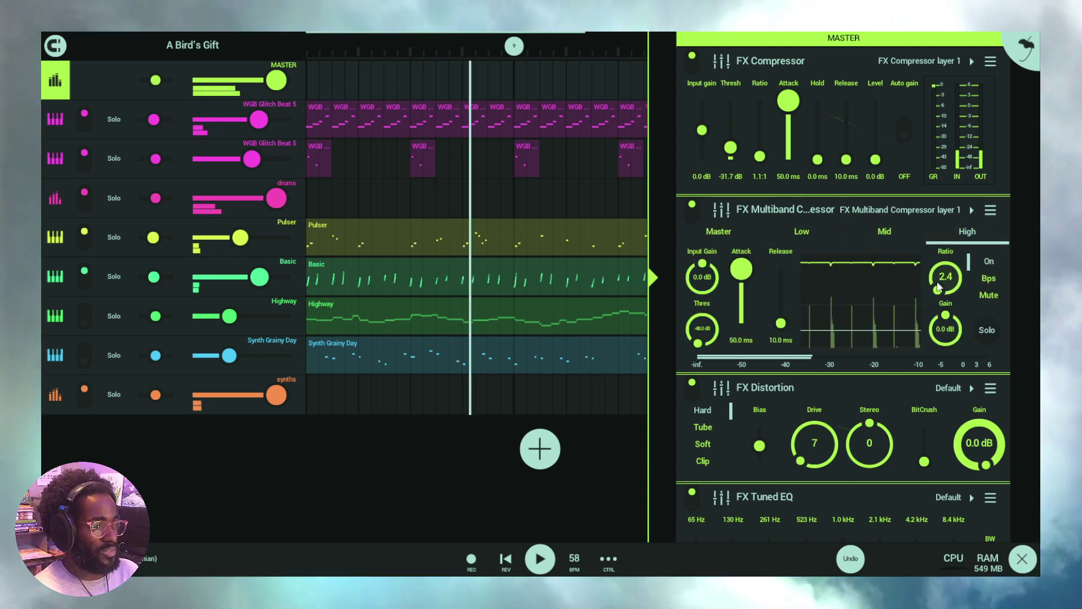
left_click(731, 232)
Examine the Master track's Distortion, Tuned EQ and Graphic EQ in relation to its two compressors
scroll(996, 148, "down", 3)
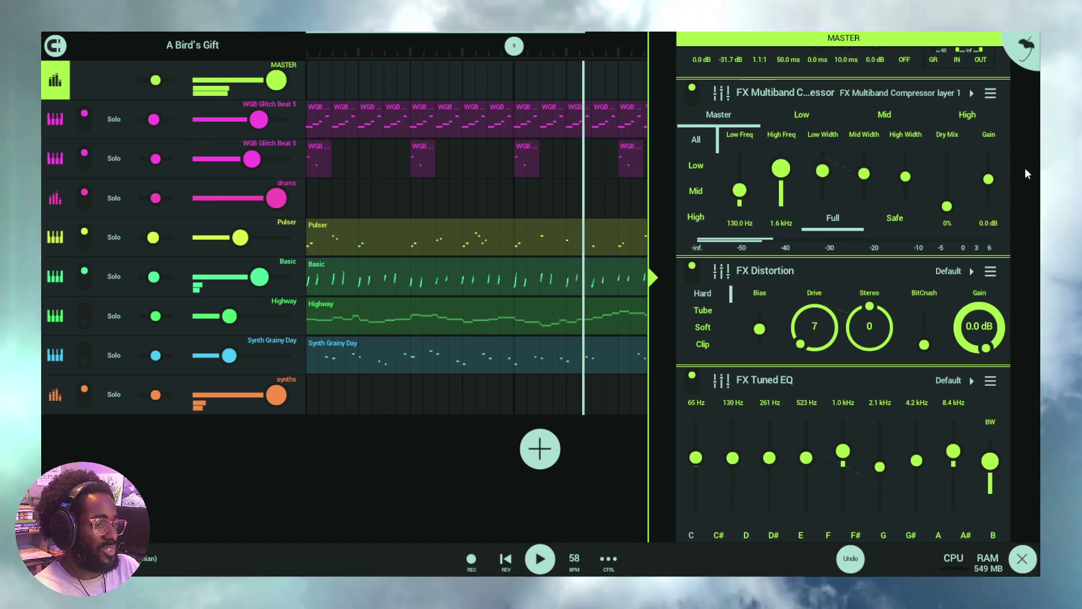
scroll(1026, 169, "down", 3)
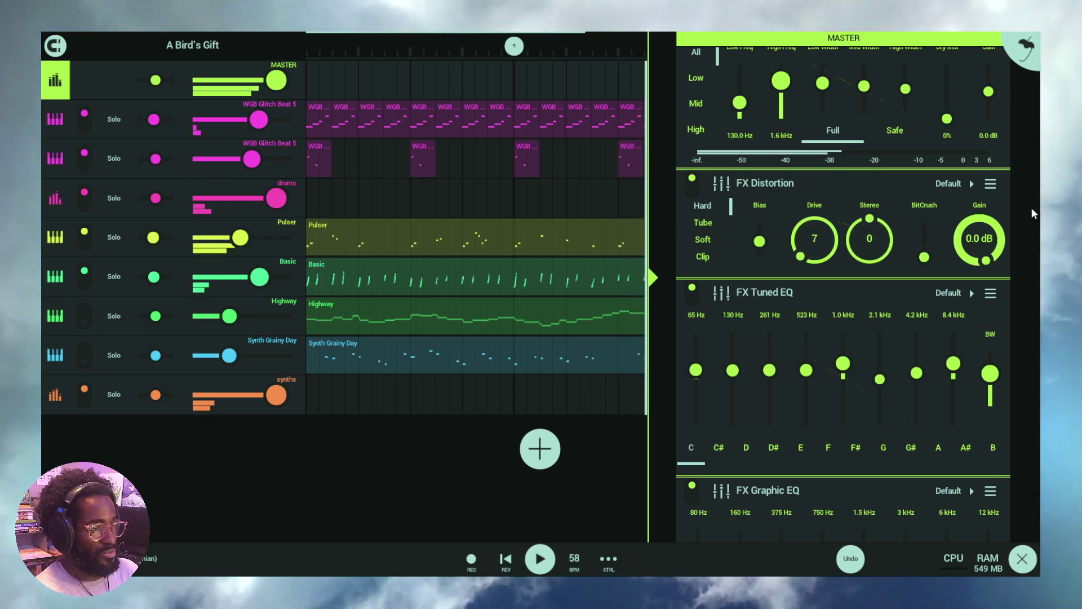
scroll(1031, 211, "down", 3)
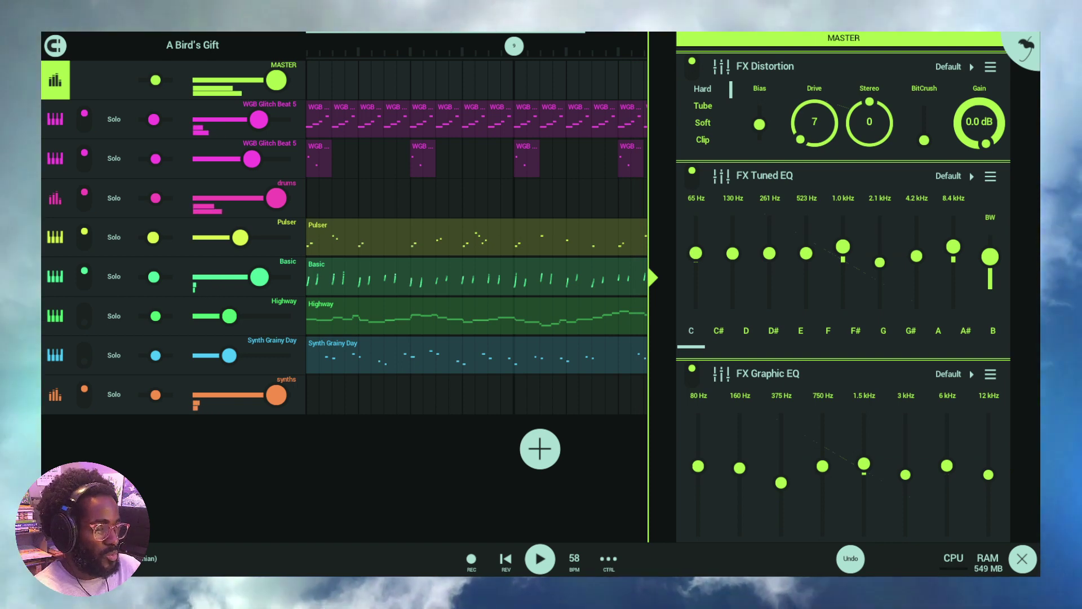
scroll(1029, 178, "up", 8)
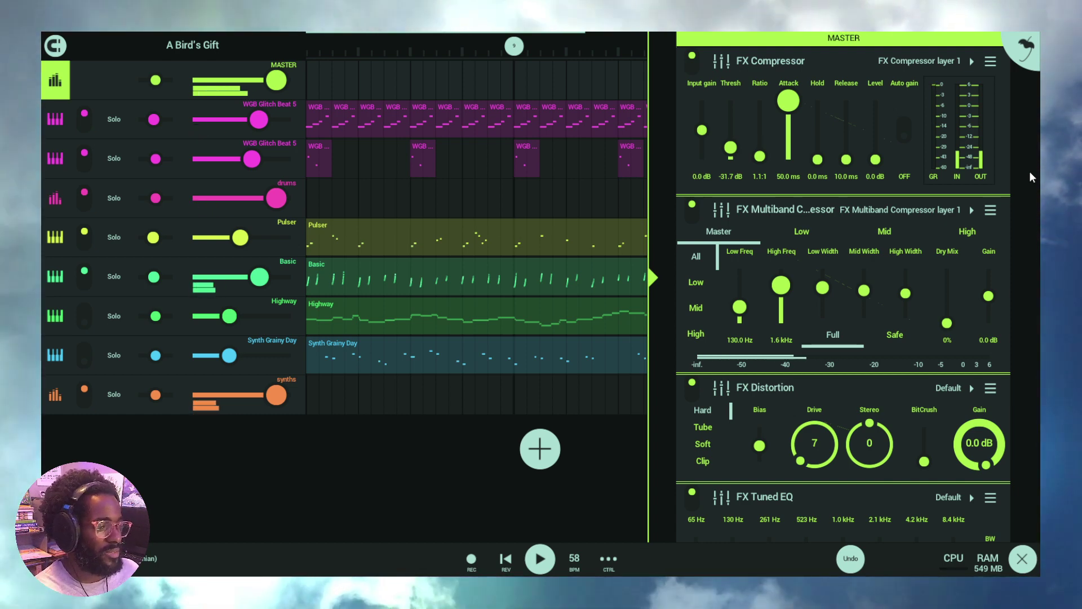
scroll(1029, 171, "down", 5)
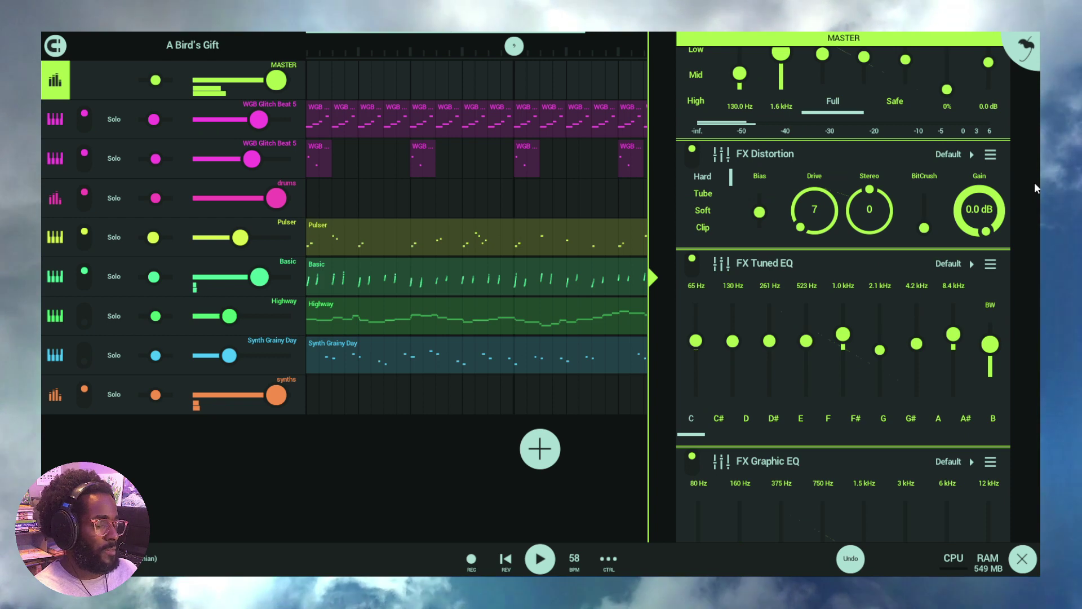
scroll(1033, 181, "up", 5)
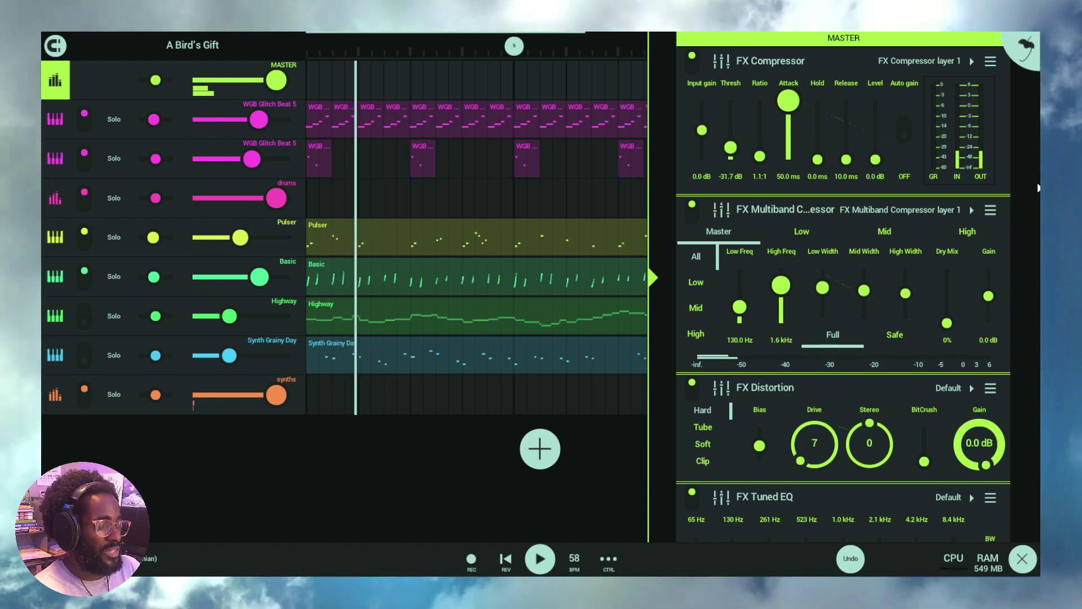
scroll(1031, 180, "down", 3)
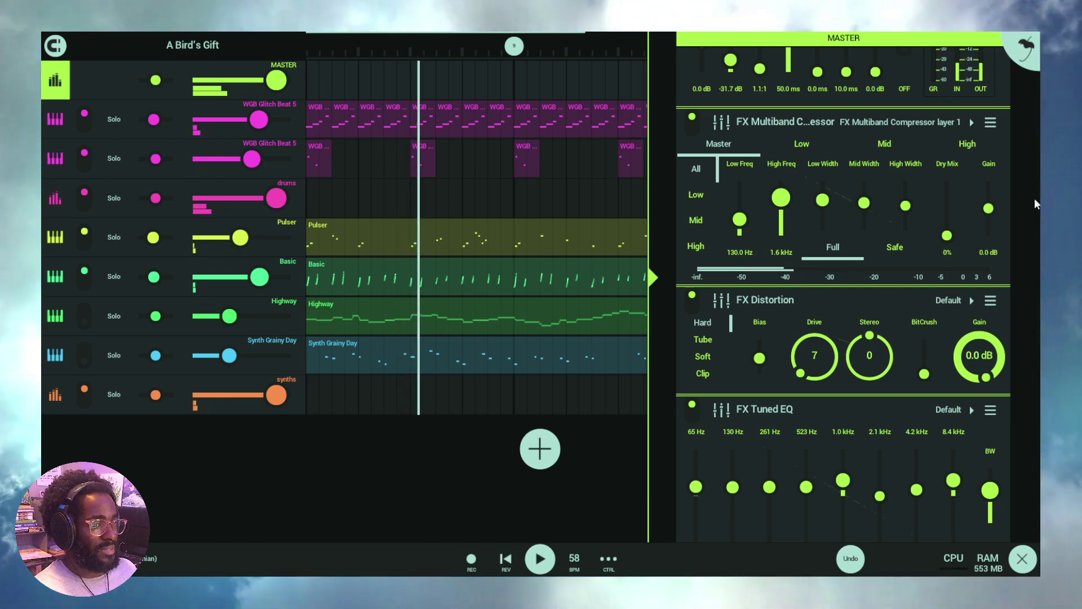
scroll(1029, 195, "up", 2)
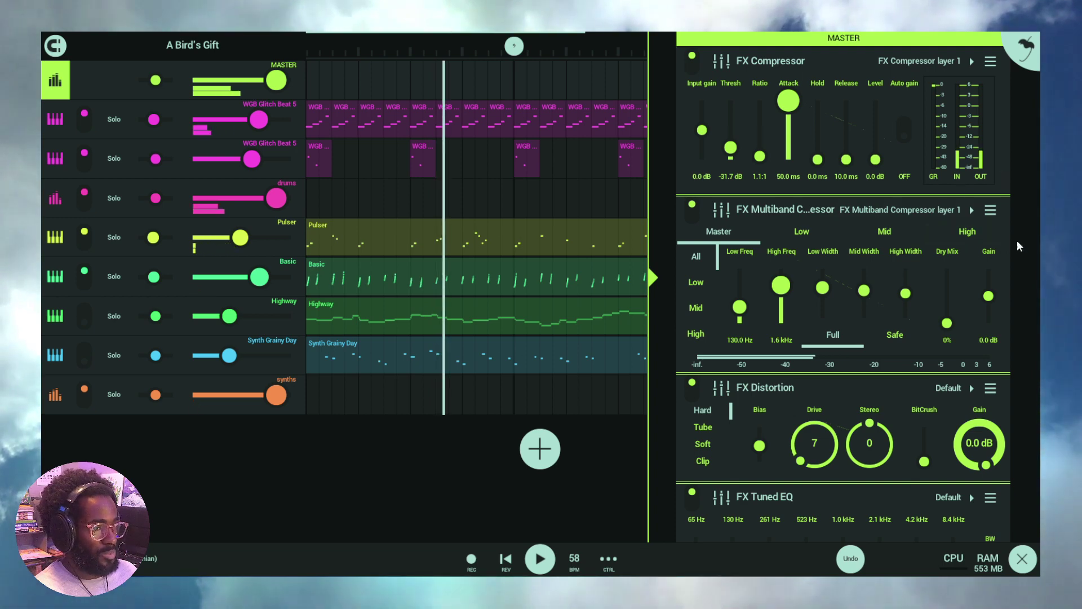
scroll(1021, 254, "down", 2)
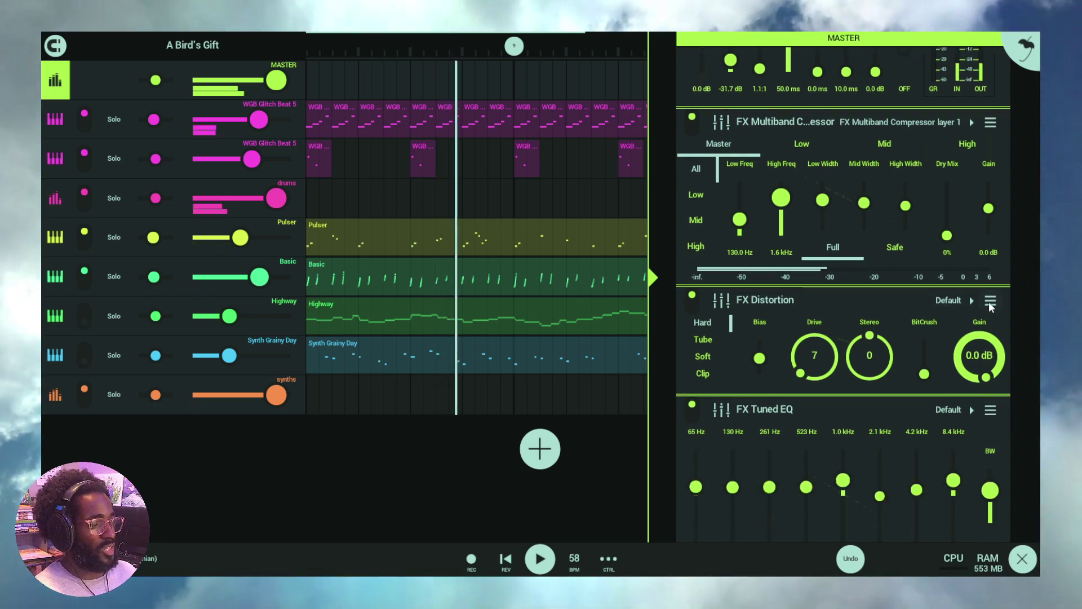
scroll(1030, 271, "down", 5)
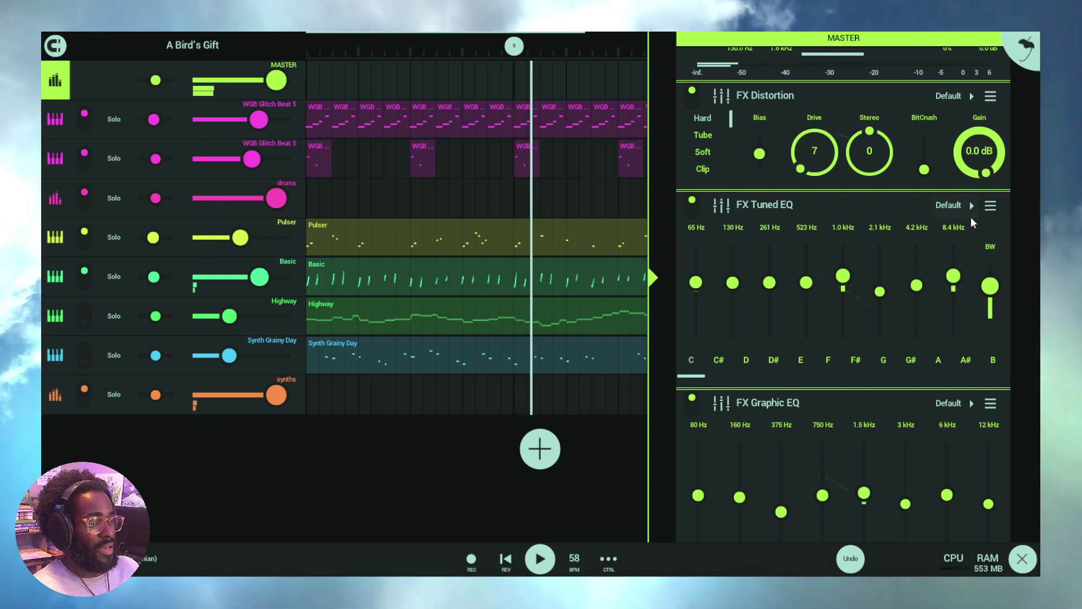
scroll(1029, 260, "down", 1)
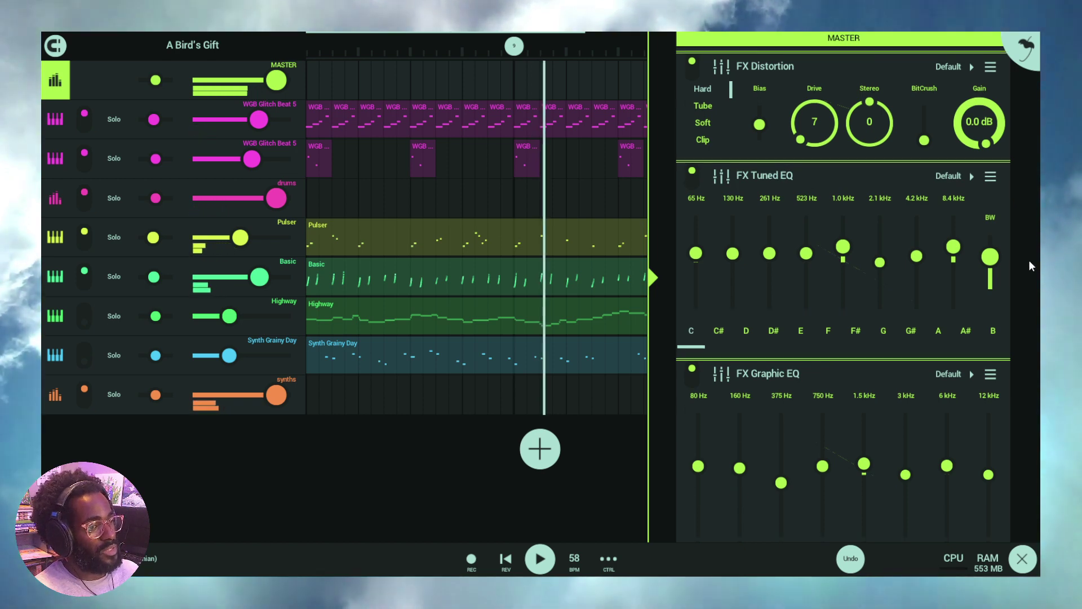
scroll(1029, 259, "down", 3)
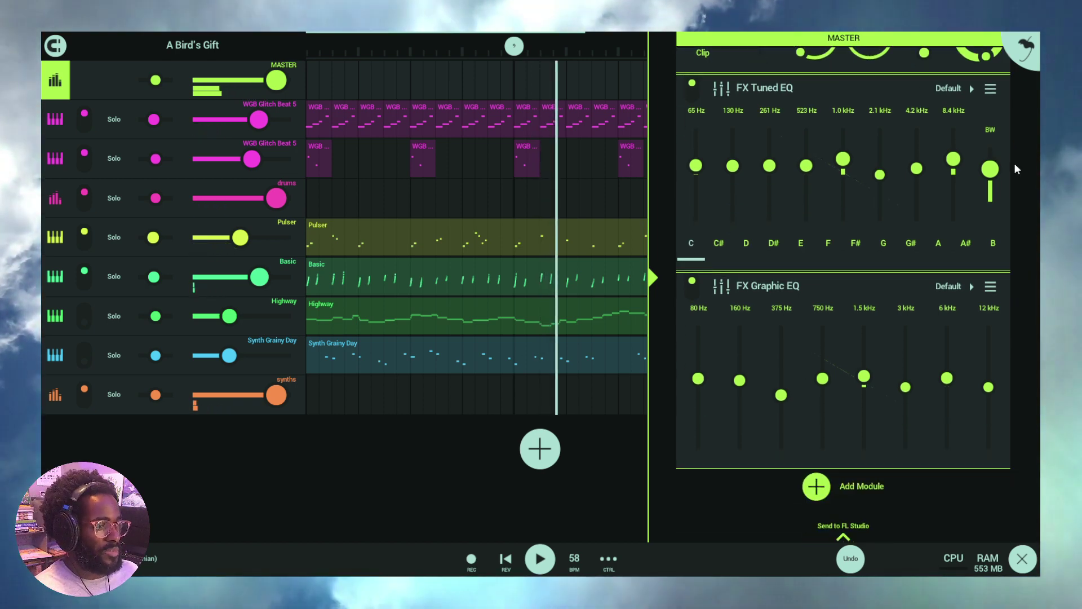
View the module options available for the Master track's Tuned EQ and dismiss them
scroll(996, 136, "up", 3)
left_click(991, 177)
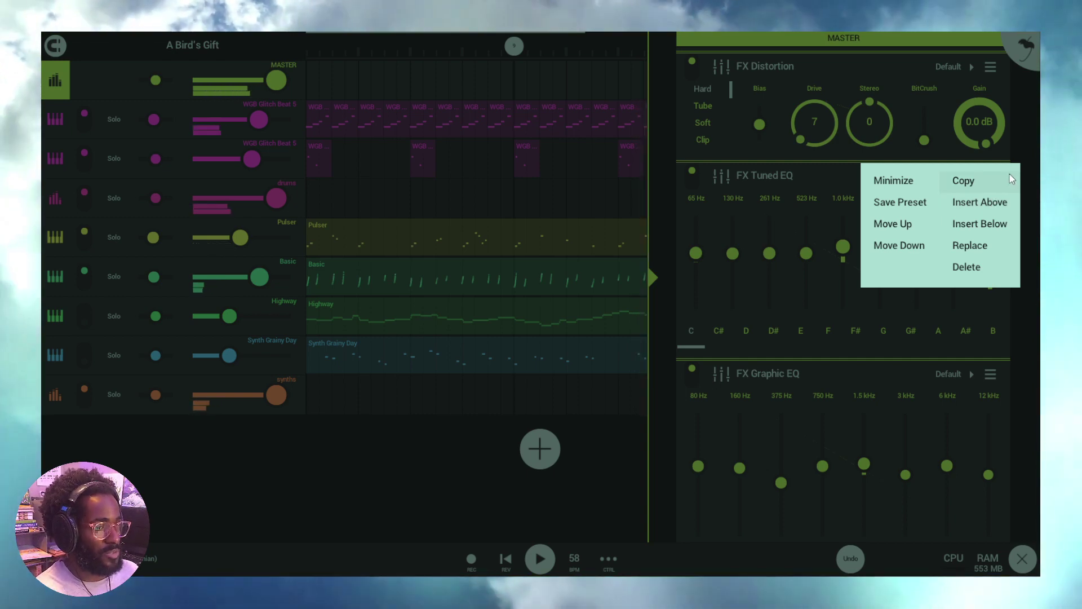
left_click(1034, 117)
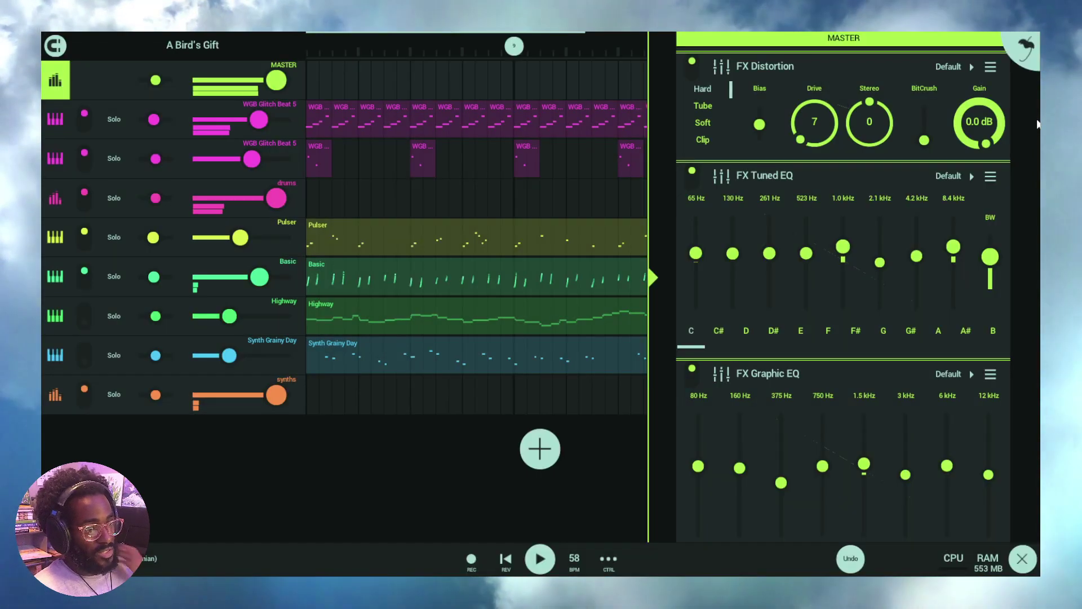
Review the order of the Master effects chain from the Compressor down to the Graphic EQ and the FL Studio send setting
scroll(905, 86, "up", 1)
scroll(868, 138, "down", 5)
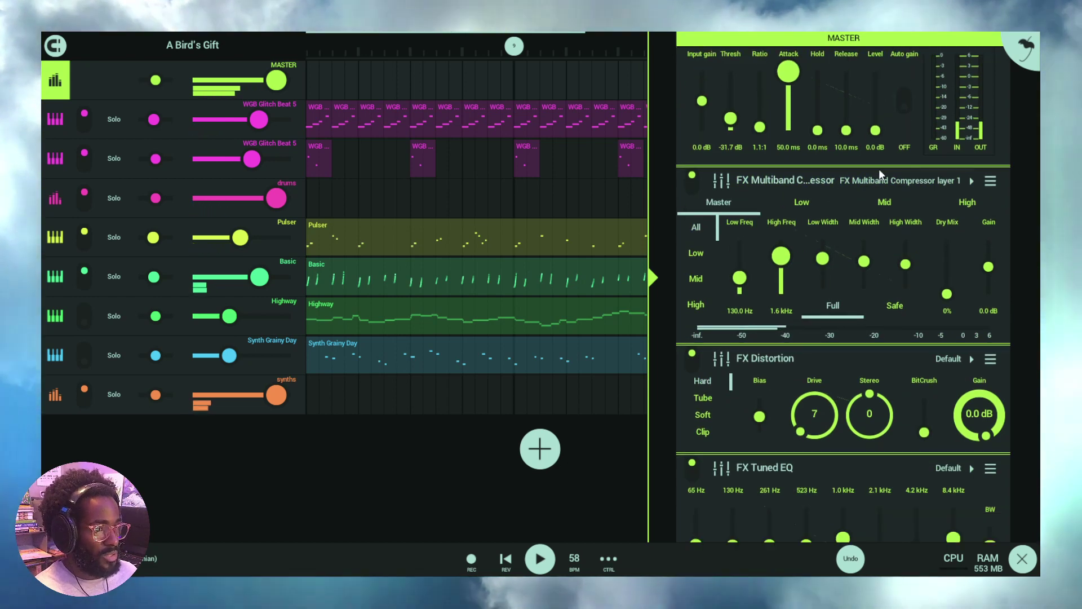
scroll(902, 237, "down", 1)
scroll(970, 215, "down", 2)
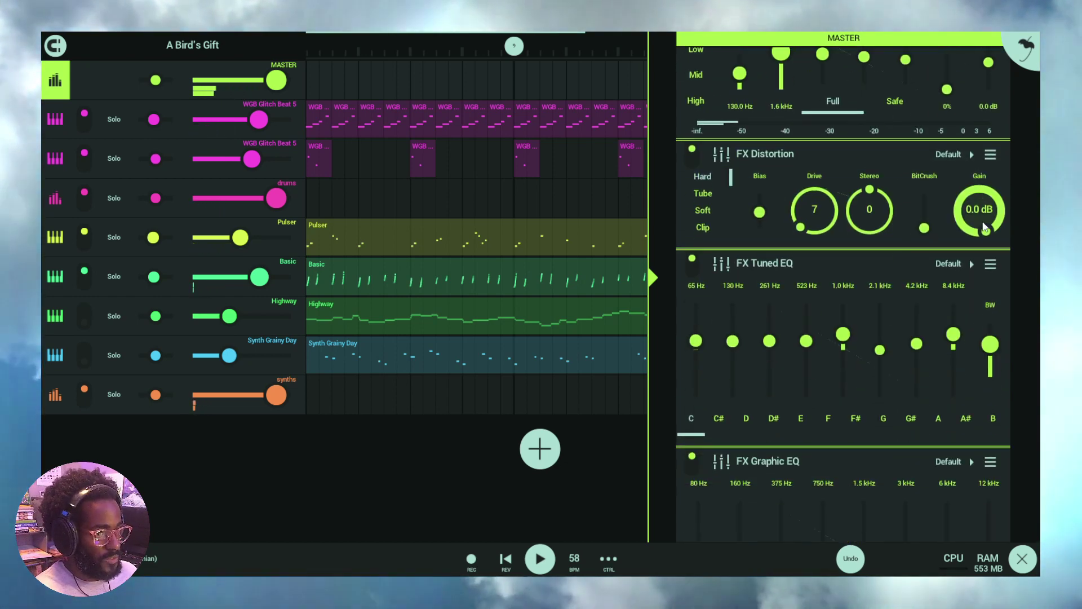
scroll(1014, 230, "down", 2)
scroll(1002, 215, "down", 2)
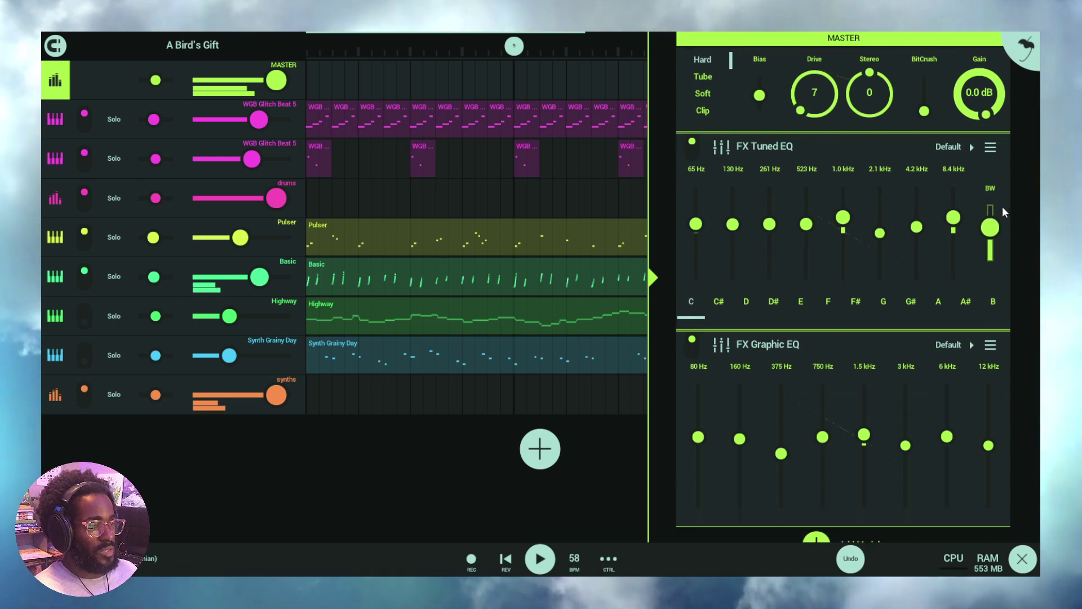
scroll(922, 337, "down", 2)
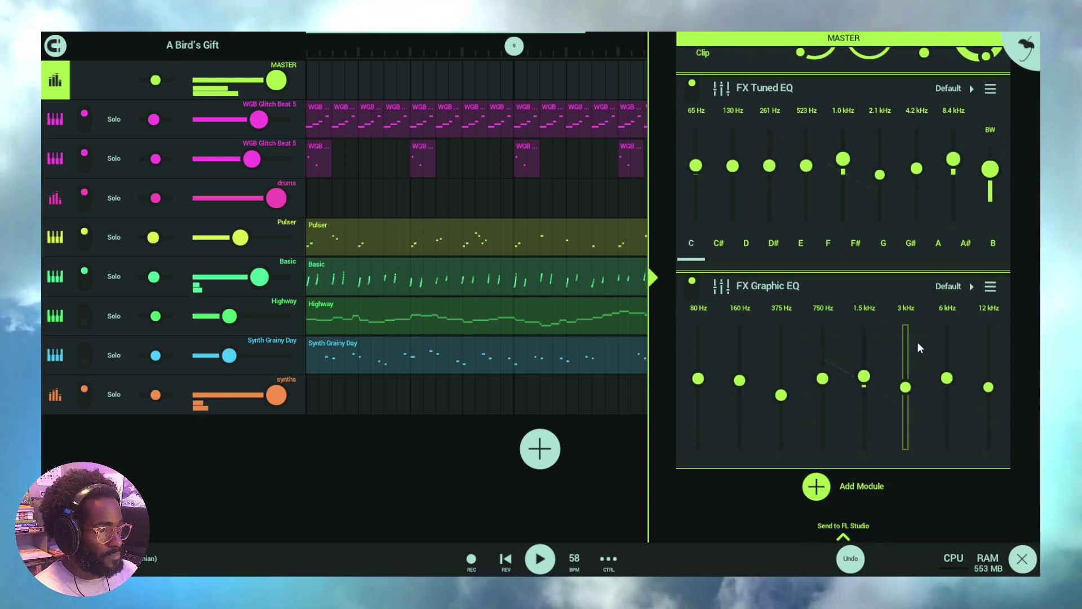
scroll(955, 337, "down", 3)
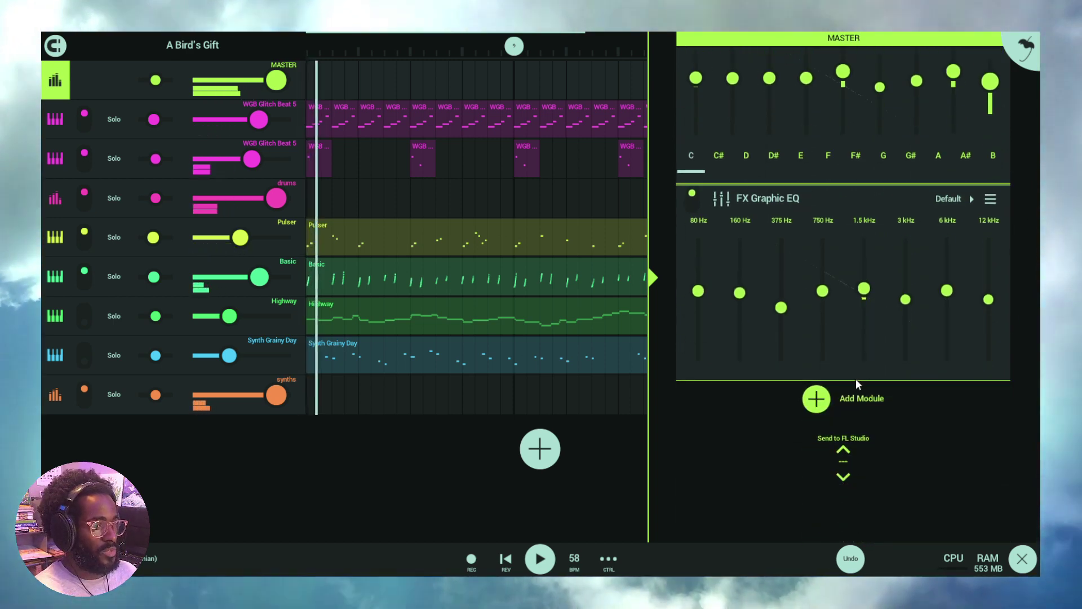
scroll(857, 383, "down", 1)
Compare the effects chains and sends of the two WGB Glitch Beat 5 tracks, including the panner, Analyzer, Tuned EQ and Graphic EQ
left_click(54, 120)
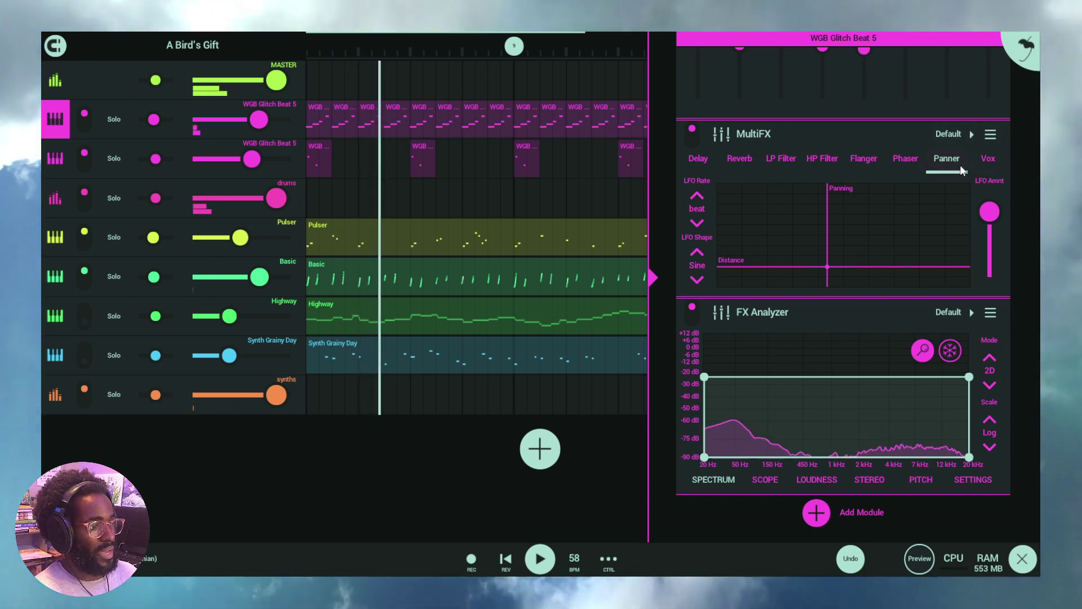
left_click(319, 158)
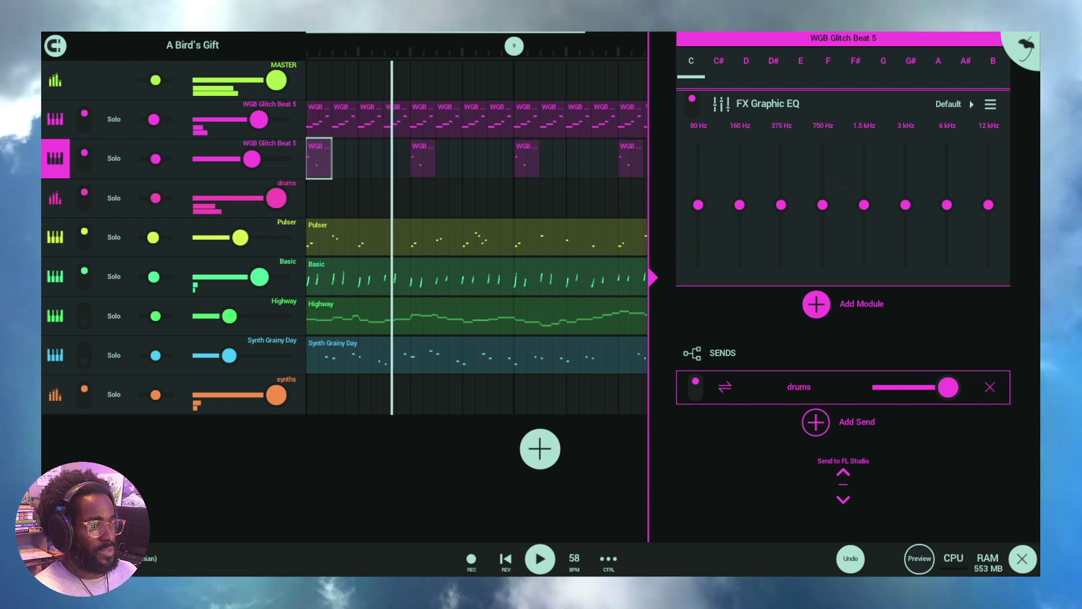
scroll(1020, 147, "up", 5)
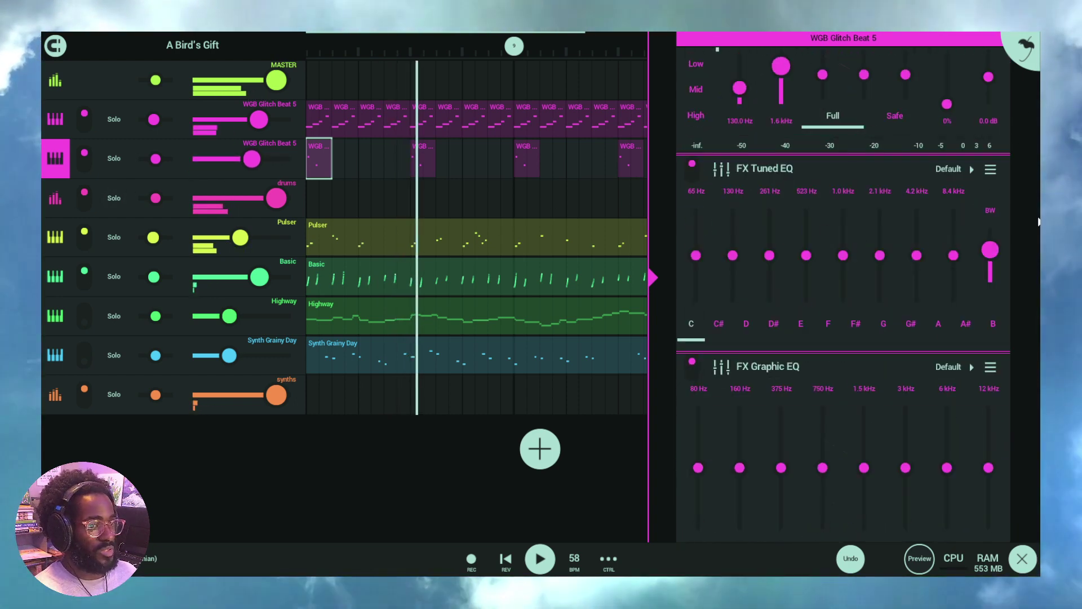
scroll(1033, 210, "down", 4)
scroll(1033, 216, "down", 2)
Add a MultiFX module below the Graphic EQ on the second WGB Glitch Beat 5 track and delete it again
left_click(877, 300)
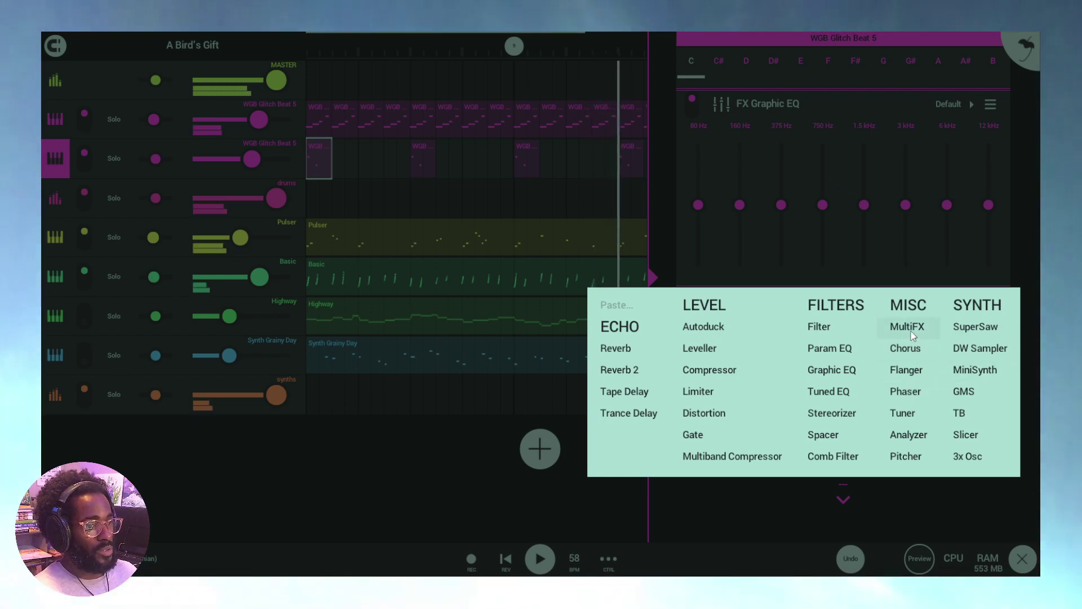
left_click(908, 327)
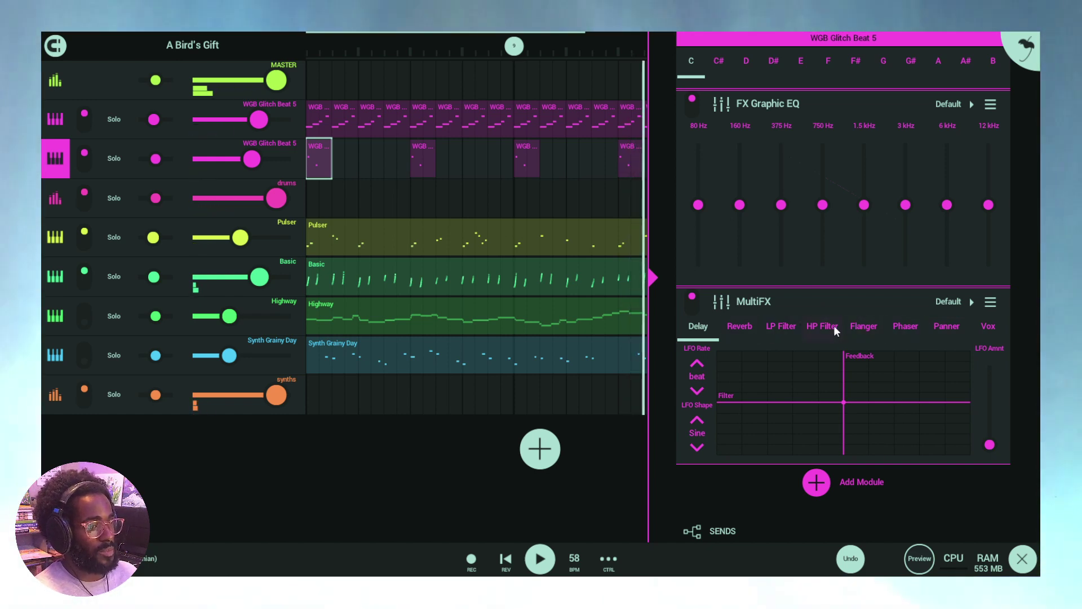
scroll(1022, 341, "down", 3)
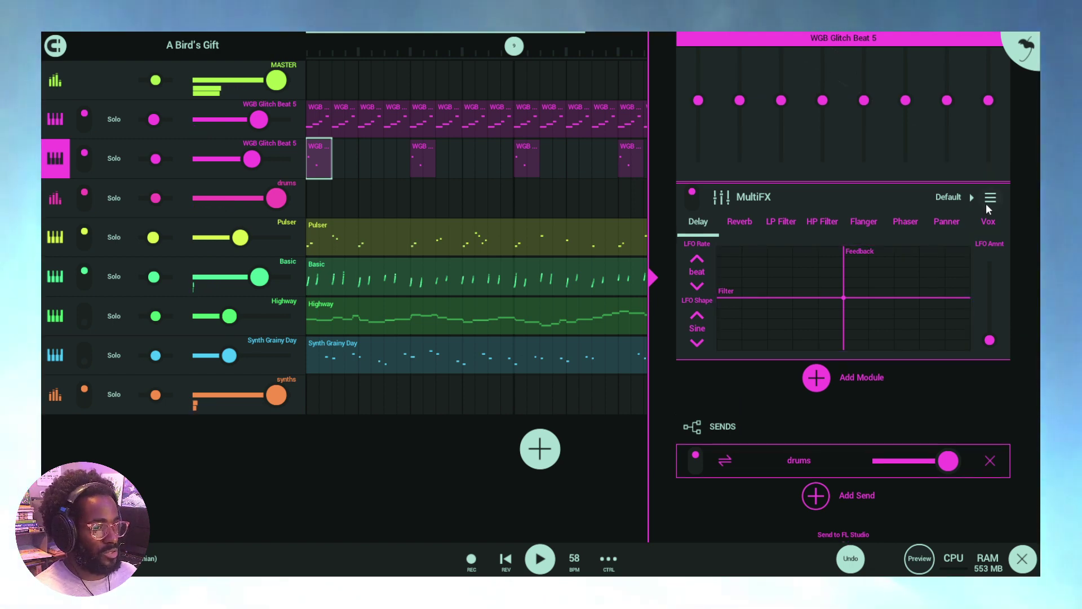
left_click(990, 197)
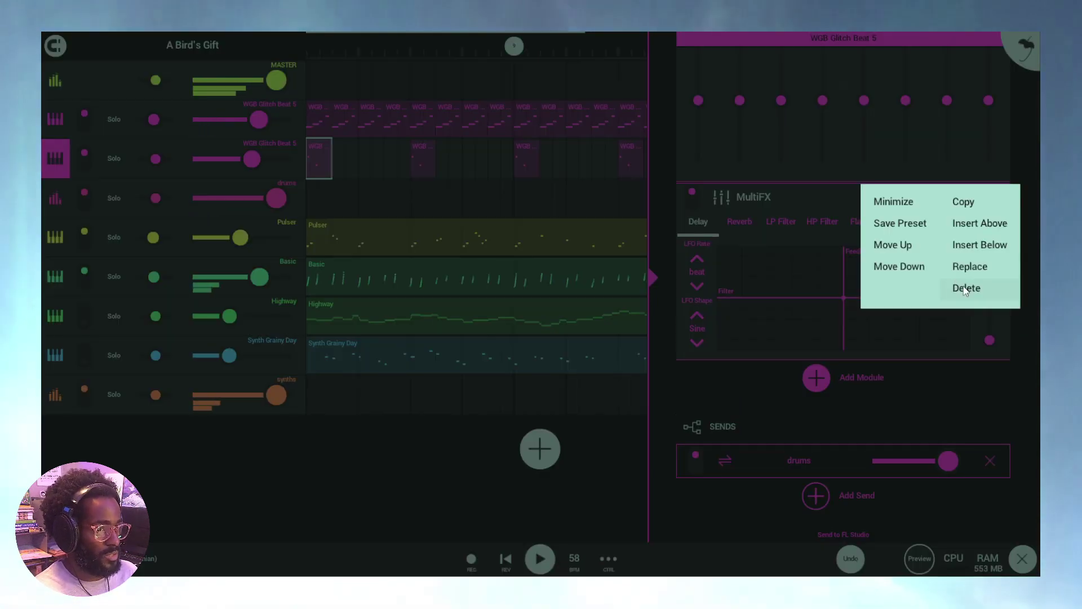
left_click(963, 286)
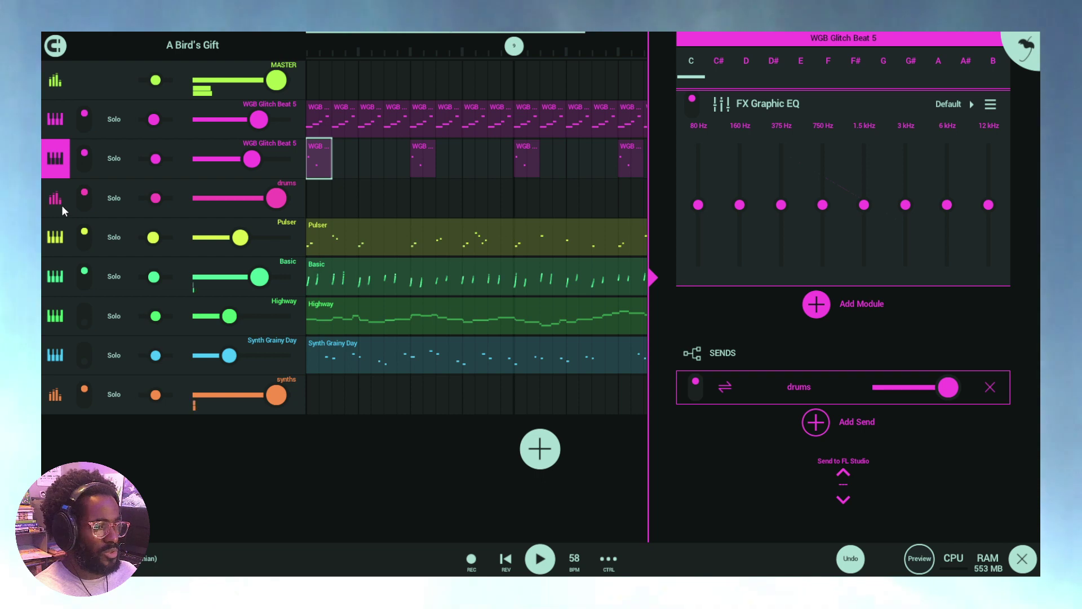
Look through the effects of the Pulser and Master tracks and the drums bus for comparison
left_click(61, 204)
left_click(56, 236)
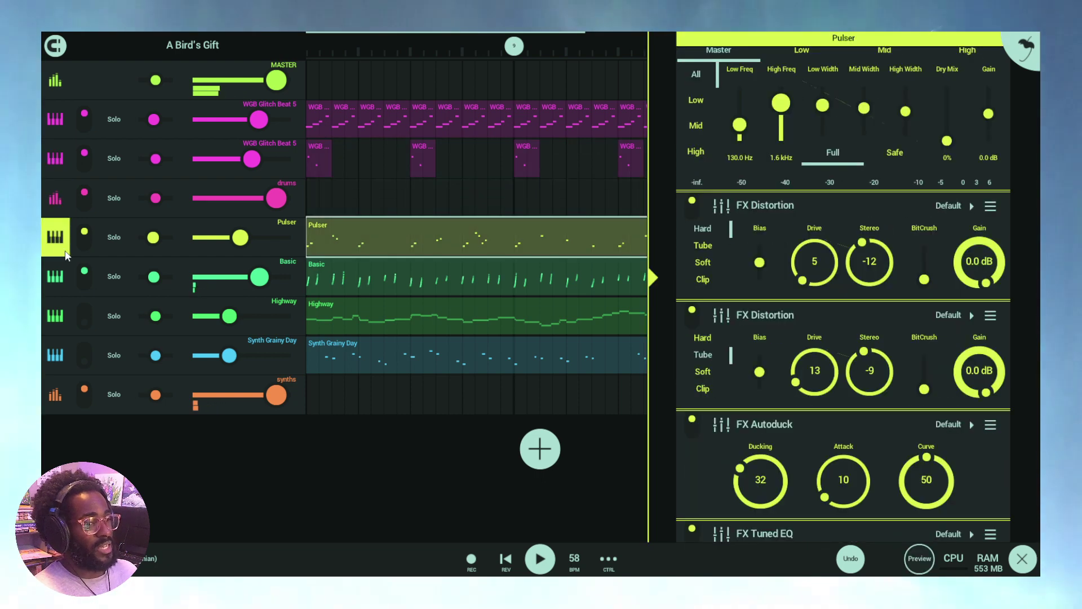
left_click(59, 207)
left_click(55, 81)
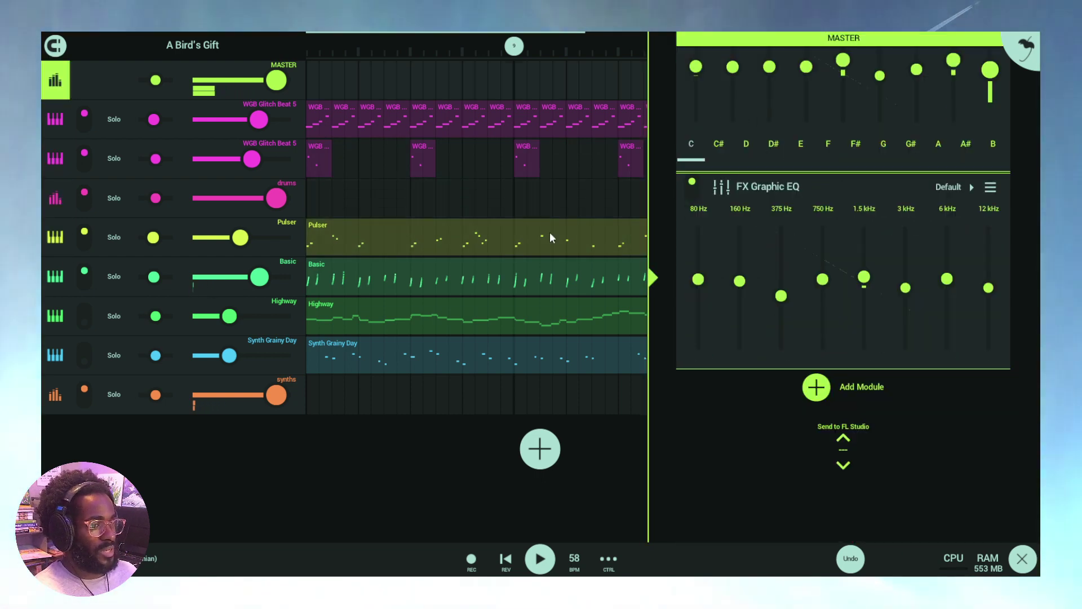
left_click(55, 198)
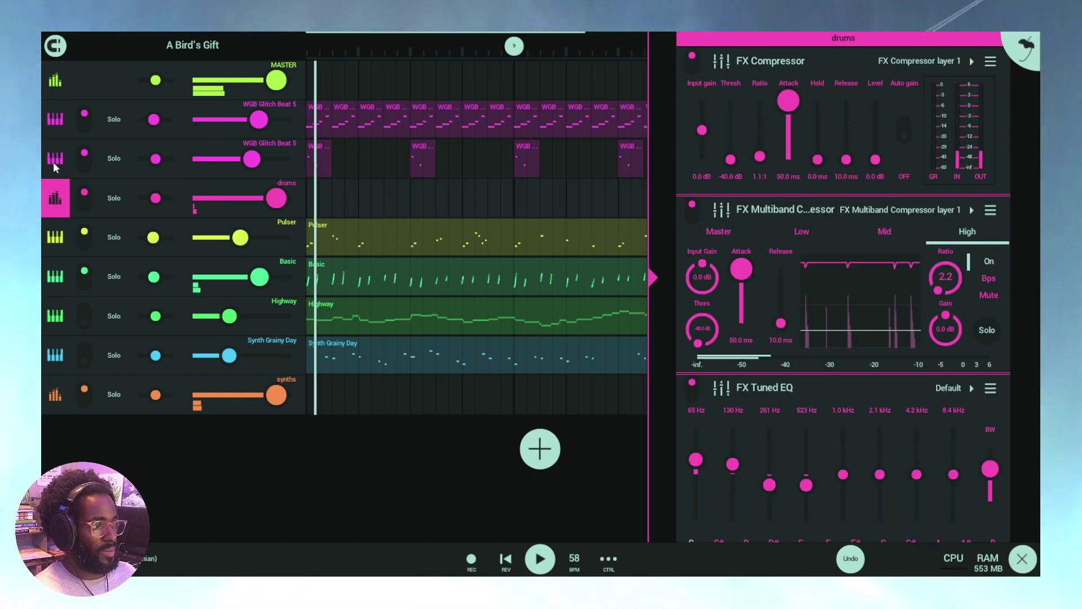
View the Stereo and Loudness displays of the Analyzer on the first WGB Glitch Beat 5 track
left_click(55, 119)
scroll(877, 284, "down", 3)
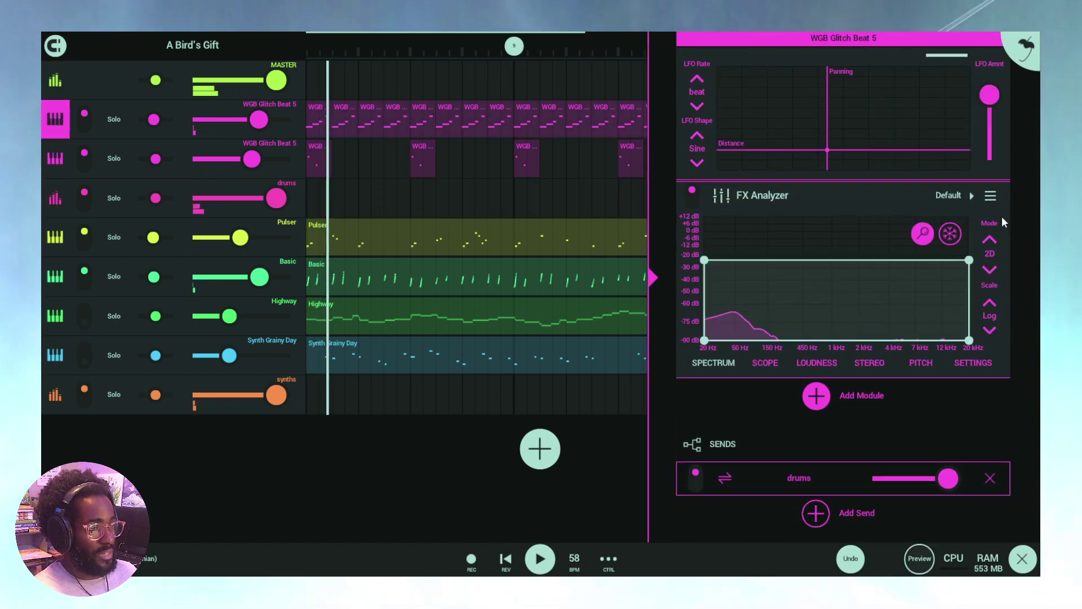
left_click(872, 362)
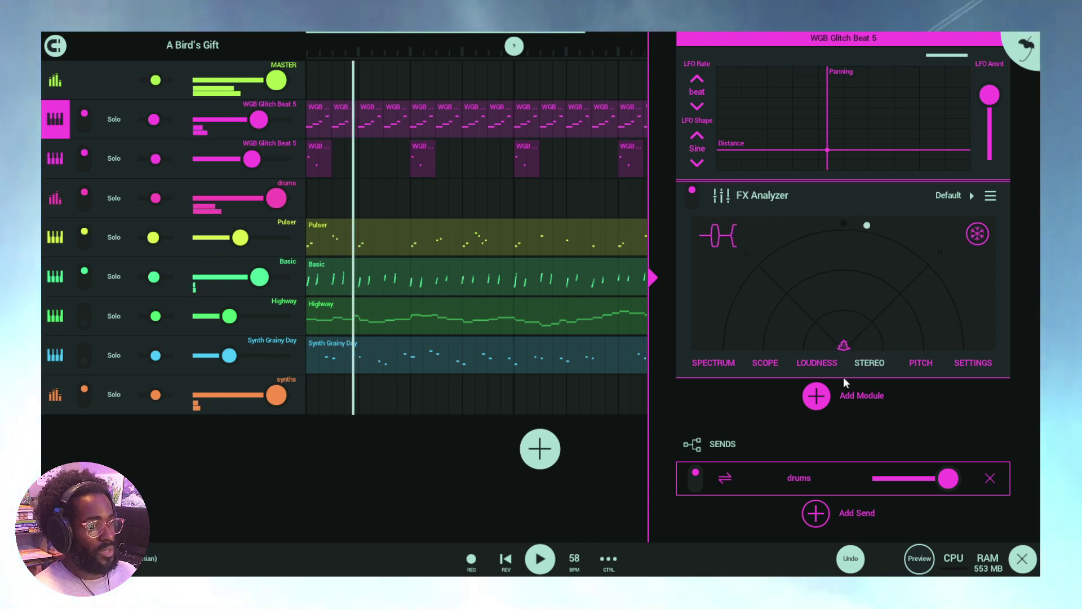
left_click(819, 360)
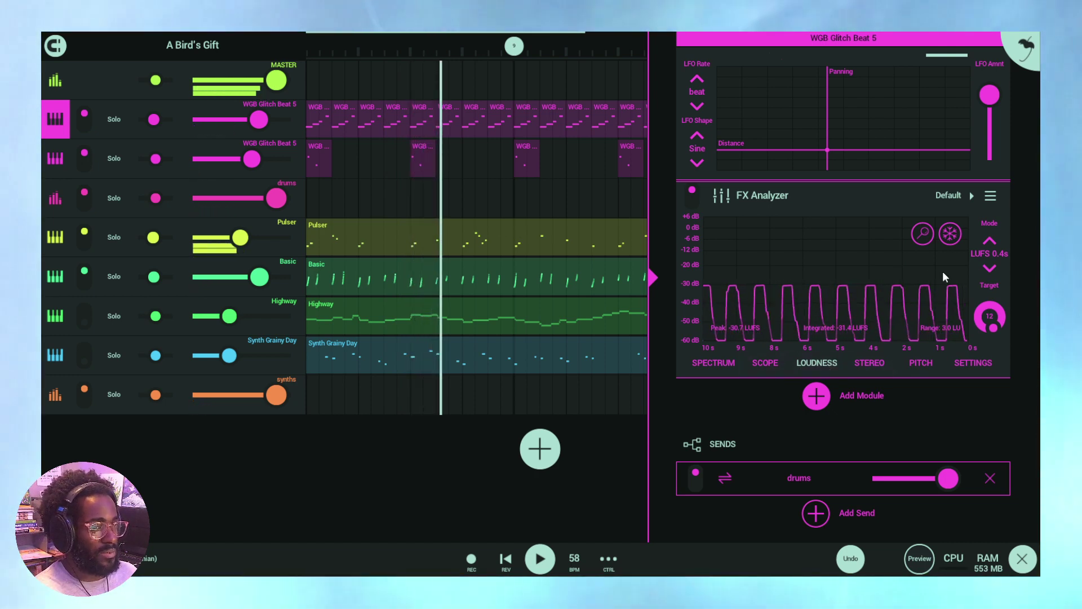
left_click(864, 364)
Examine the Analyzer's Pitch display with its zoom frame enabled and adjusted, plus the Analyzer's Settings page
left_click(929, 362)
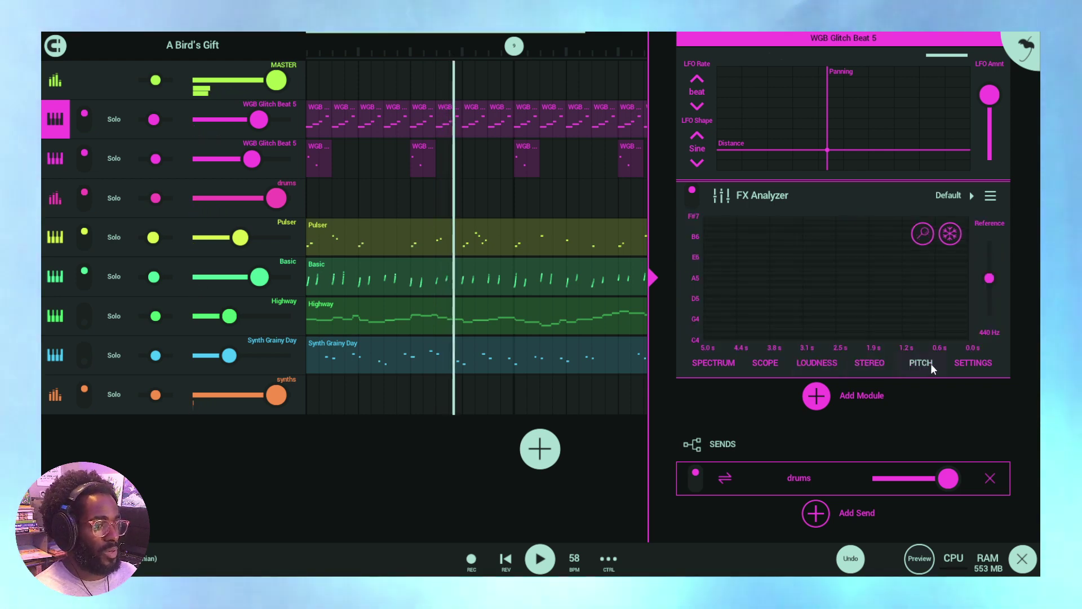
left_click(924, 235)
left_click_drag(924, 249, 901, 302)
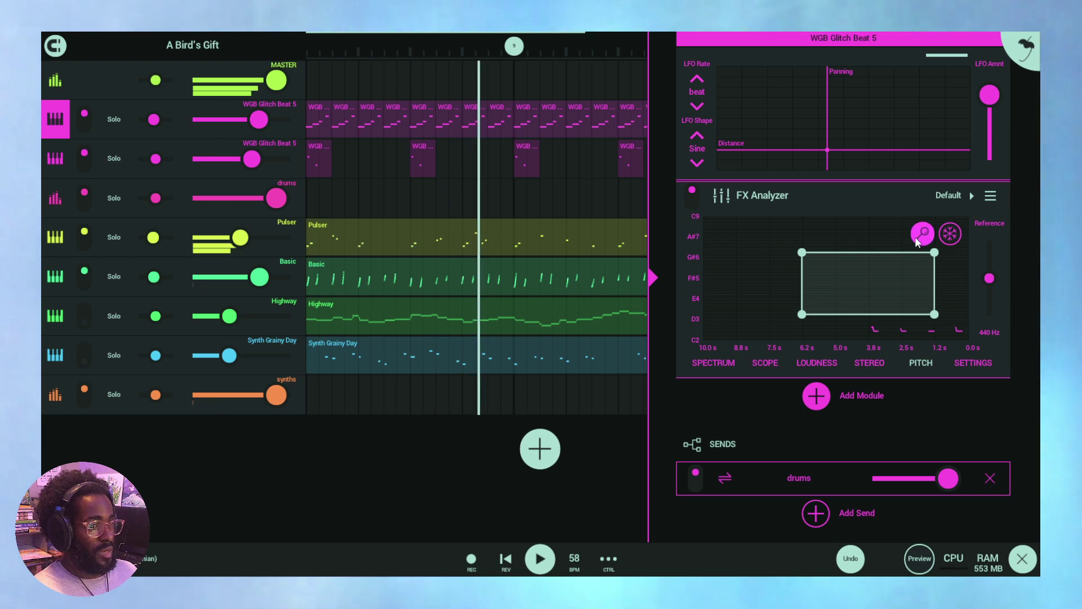
left_click(972, 362)
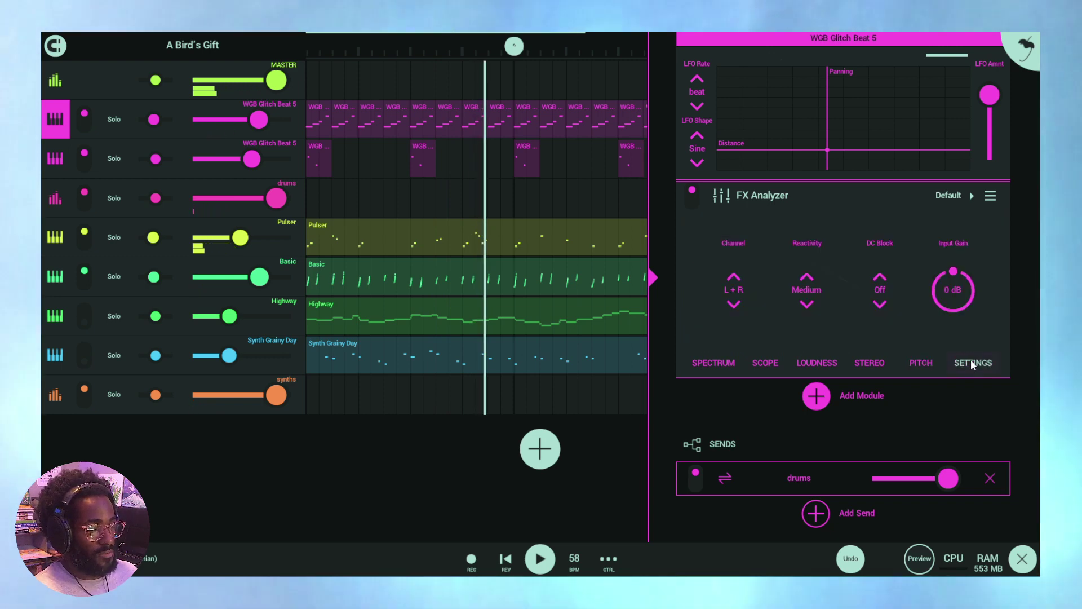
Check the Analyzer's Spectrum and Loudness displays while the song plays across the timeline
left_click(723, 368)
left_click(931, 231)
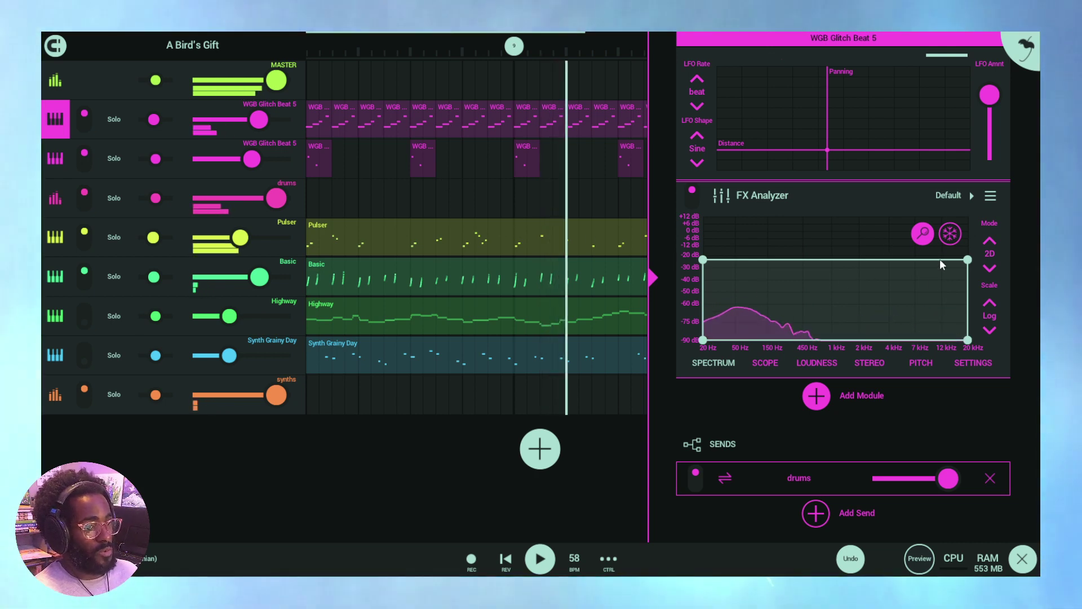
left_click(817, 364)
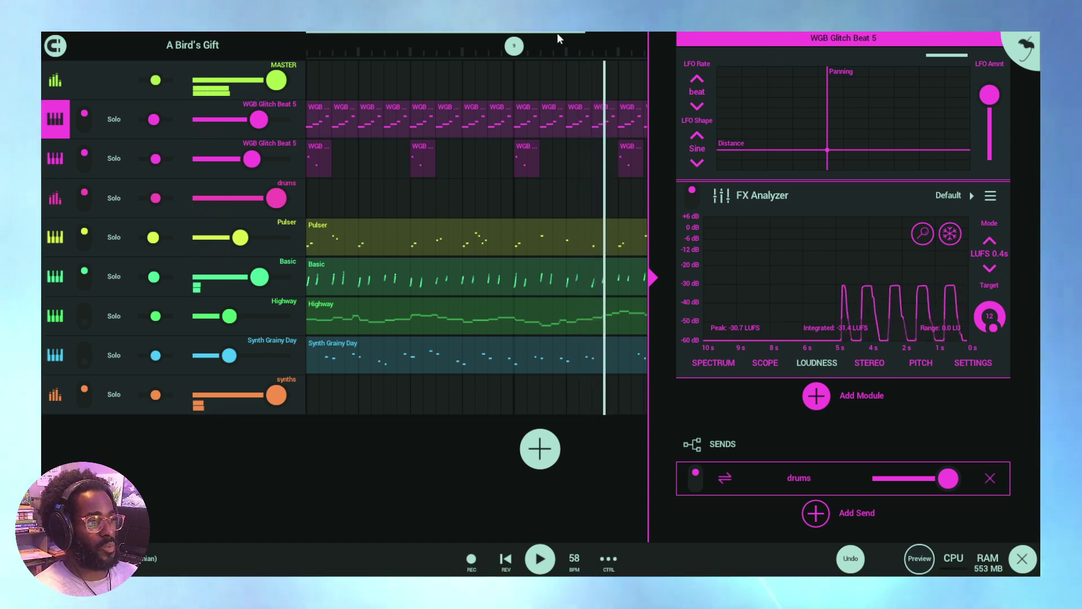
scroll(475, 58, "down", 3)
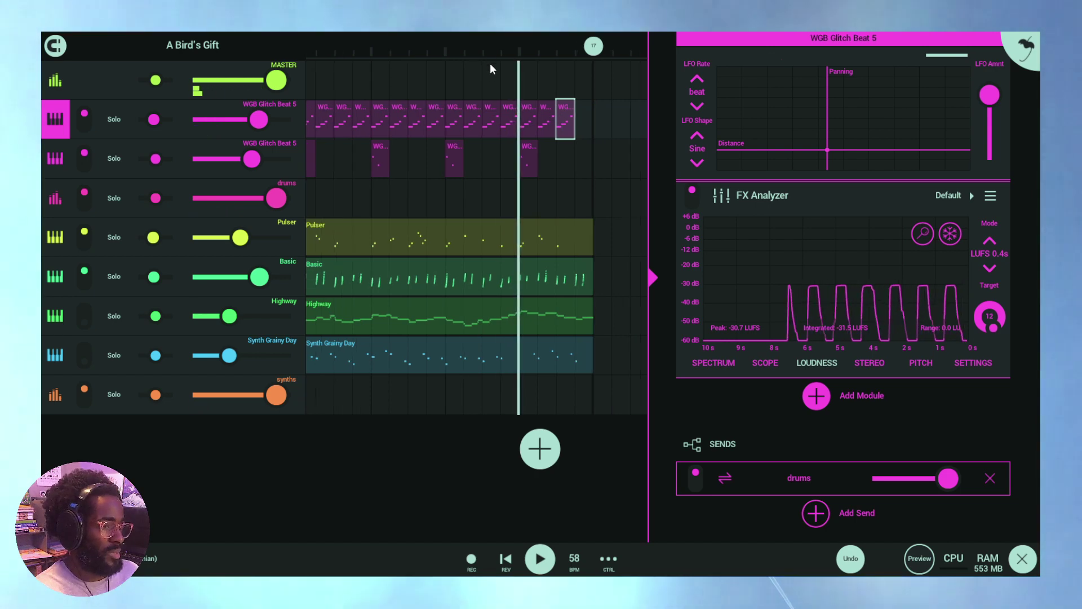
scroll(553, 73, "up", 2)
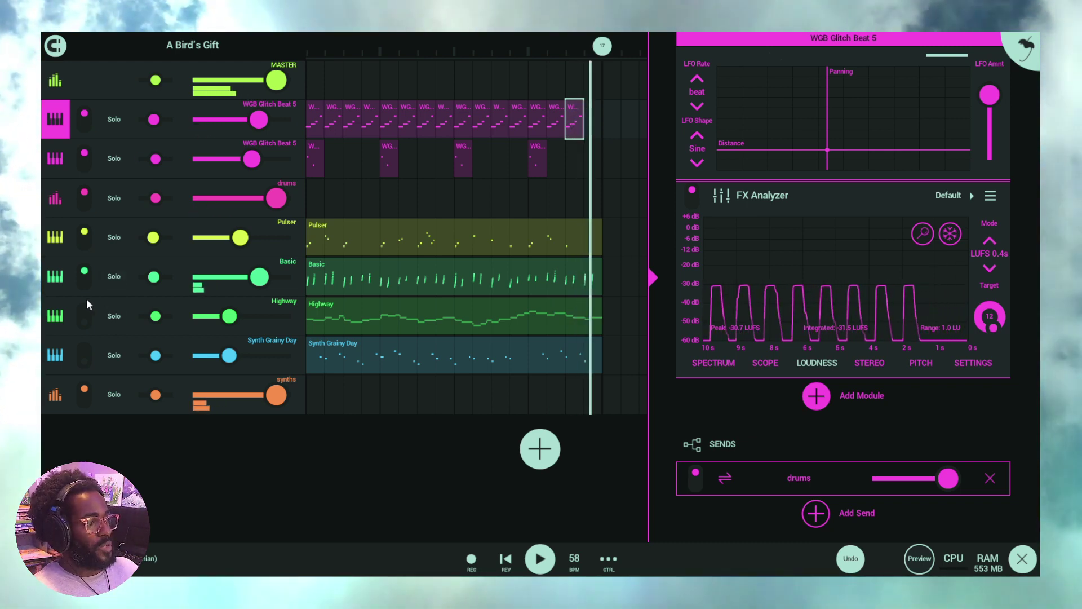
Look through the Basic track's effects chain from the Compressor down to the Tuned EQ
left_click(58, 277)
scroll(1027, 218, "down", 10)
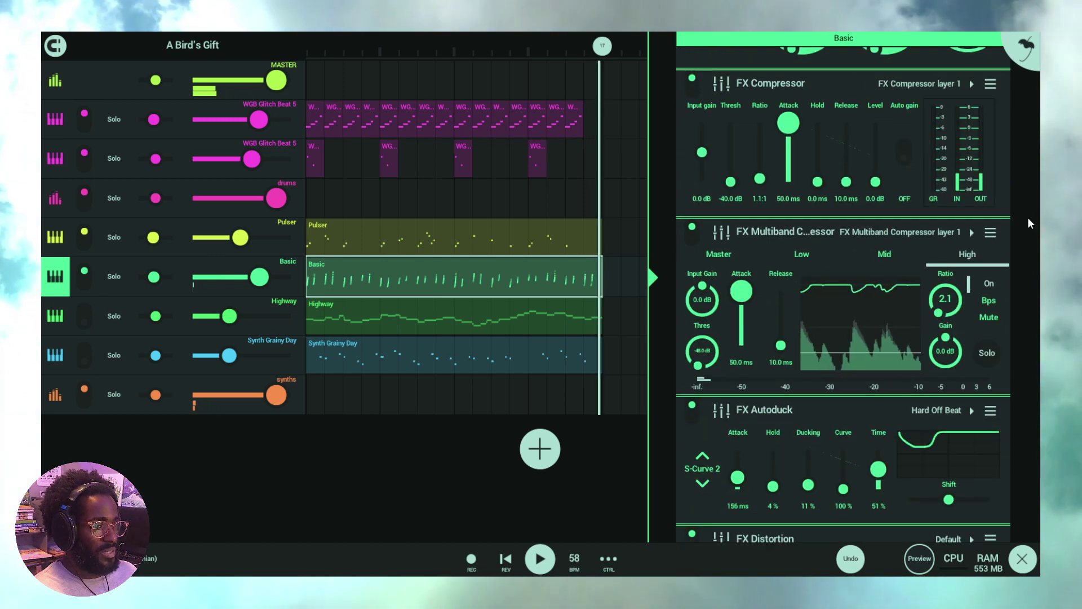
scroll(1028, 192, "down", 2)
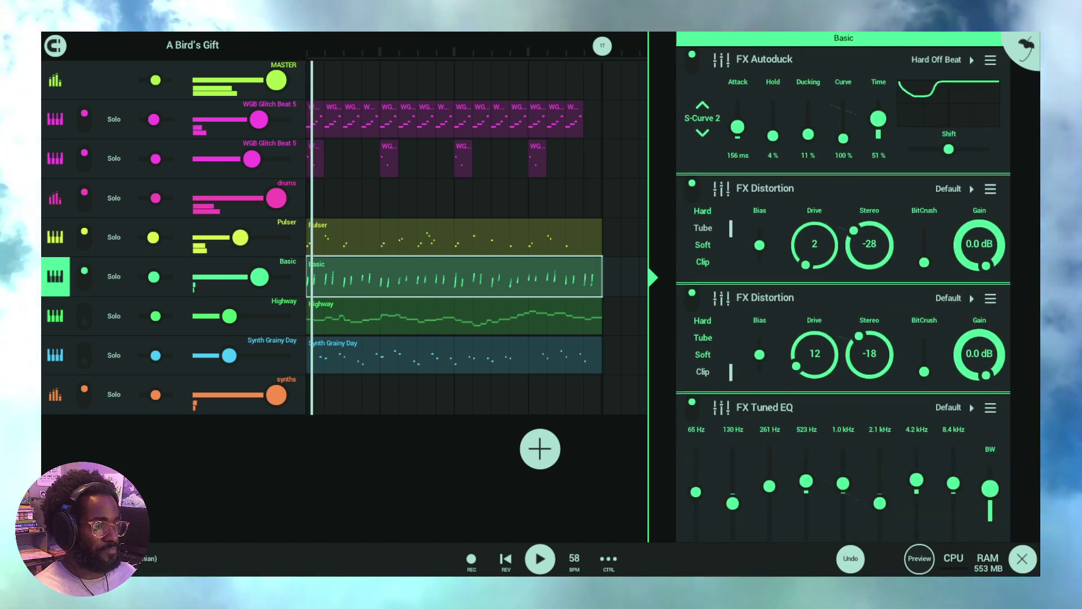
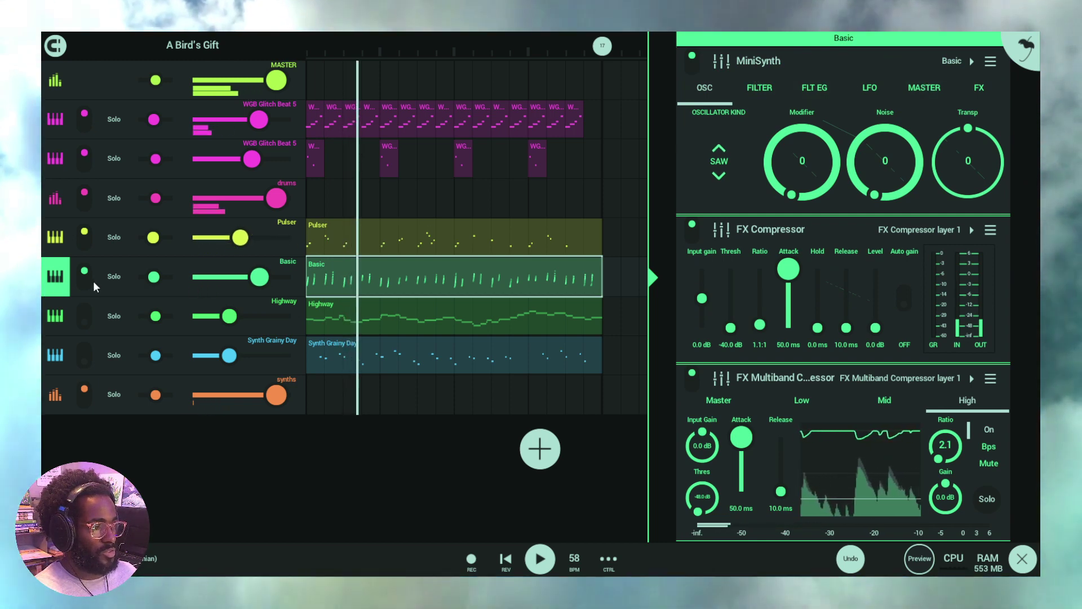
Solo the Basic track together with the synths bus to listen to them, and turn the solo off
left_click(113, 276)
left_click(118, 395)
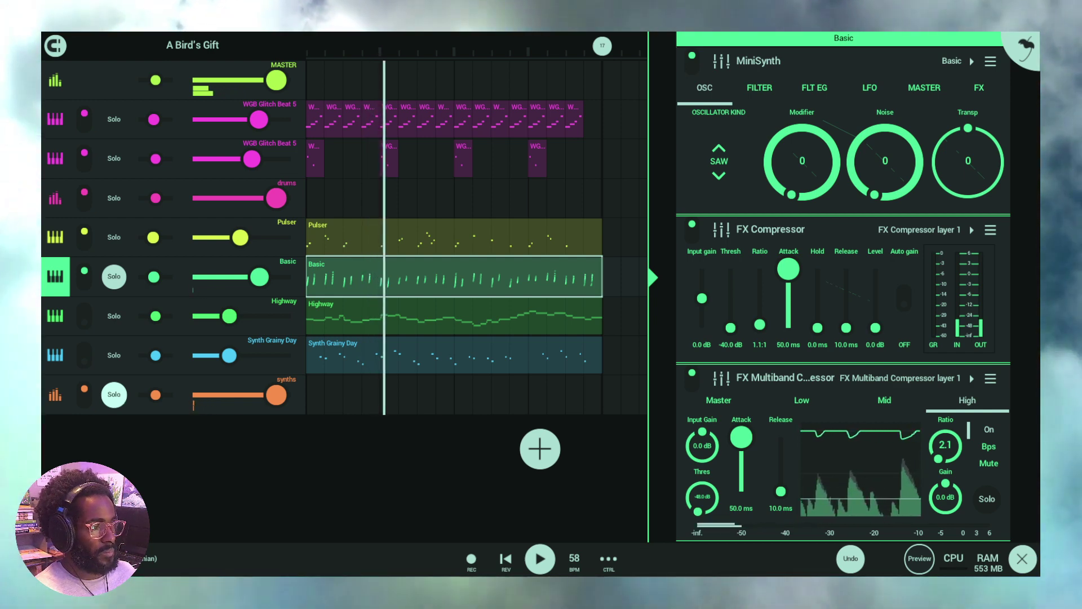
left_click(113, 285)
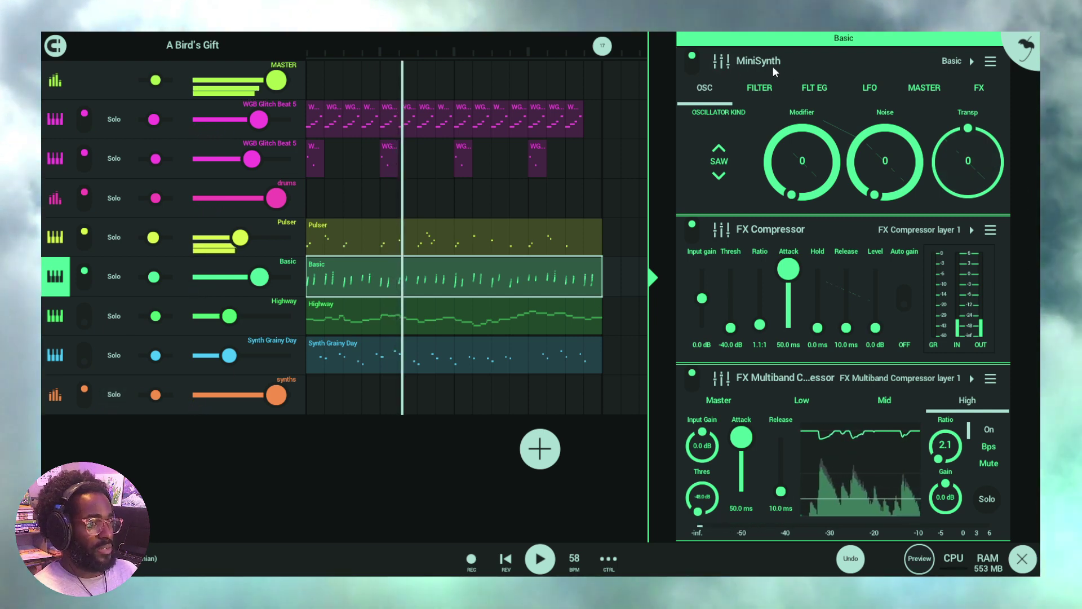
Review the Basic track's Compressor, the multiband compressor's Master settings, the Autoduck and both Distortion modules
scroll(998, 235, "down", 1)
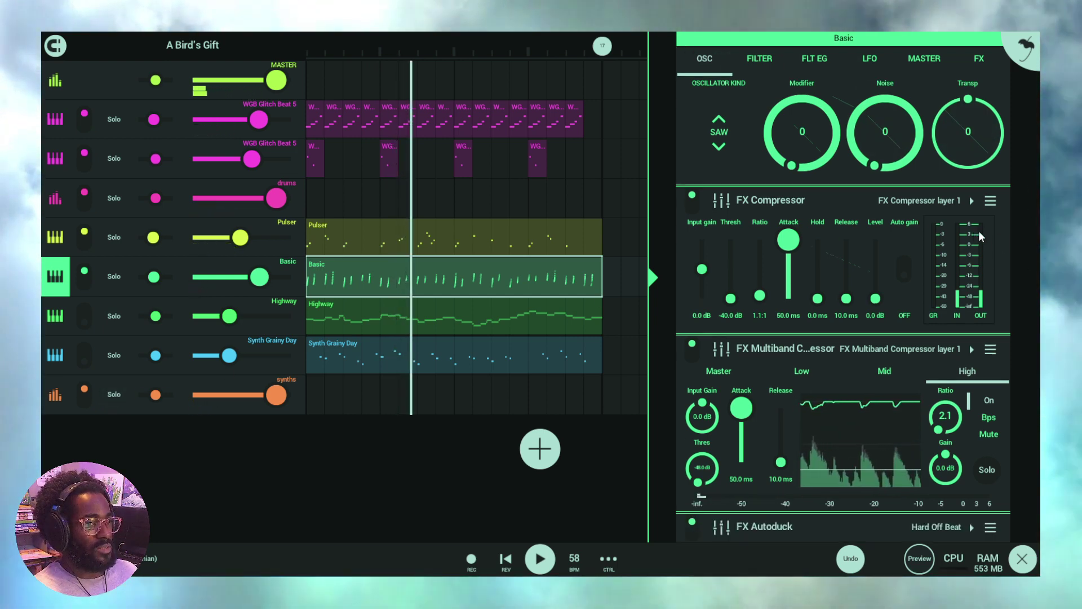
scroll(969, 232, "up", 1)
scroll(961, 236, "down", 3)
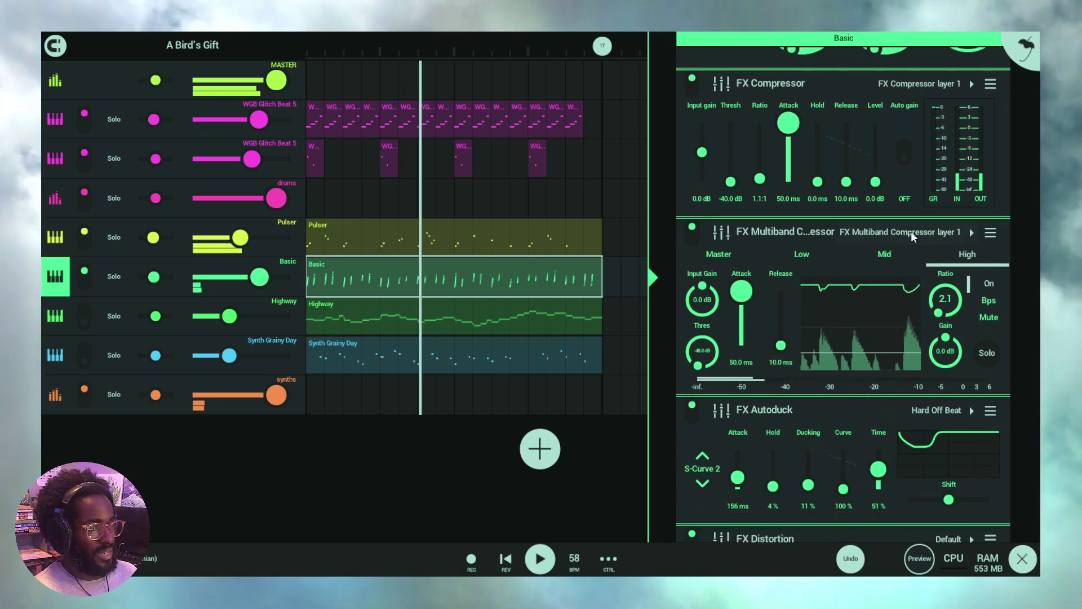
left_click(732, 260)
scroll(1026, 232, "down", 3)
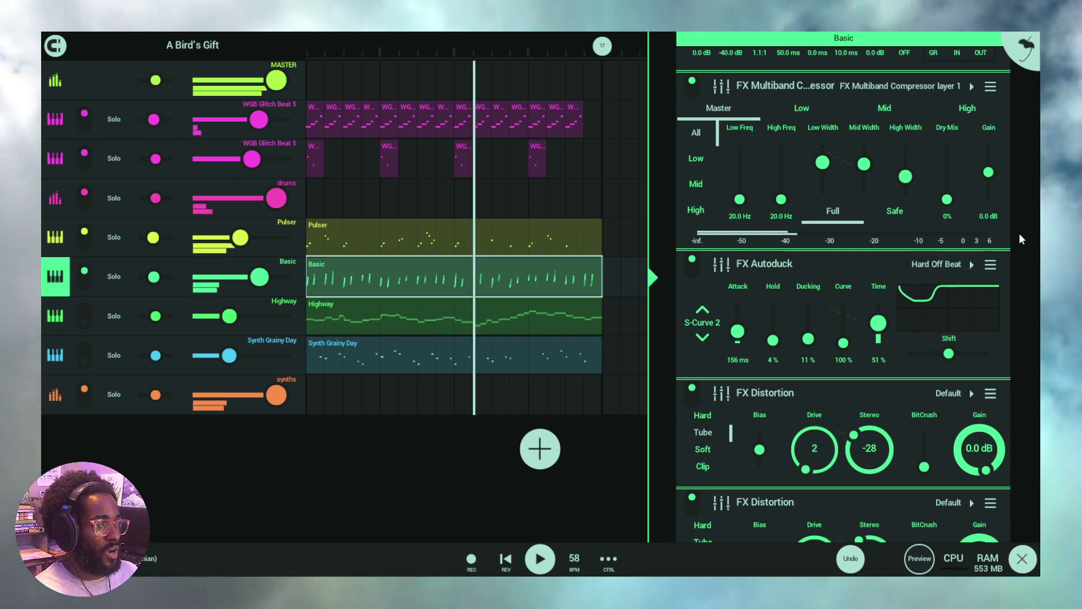
scroll(1006, 226, "down", 1)
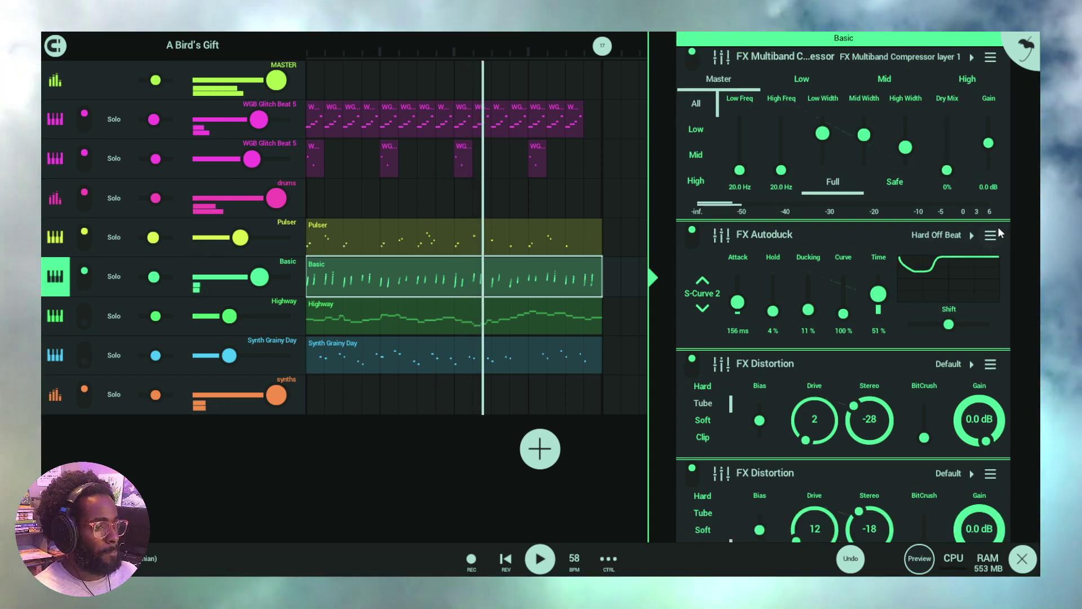
scroll(867, 363, "down", 2)
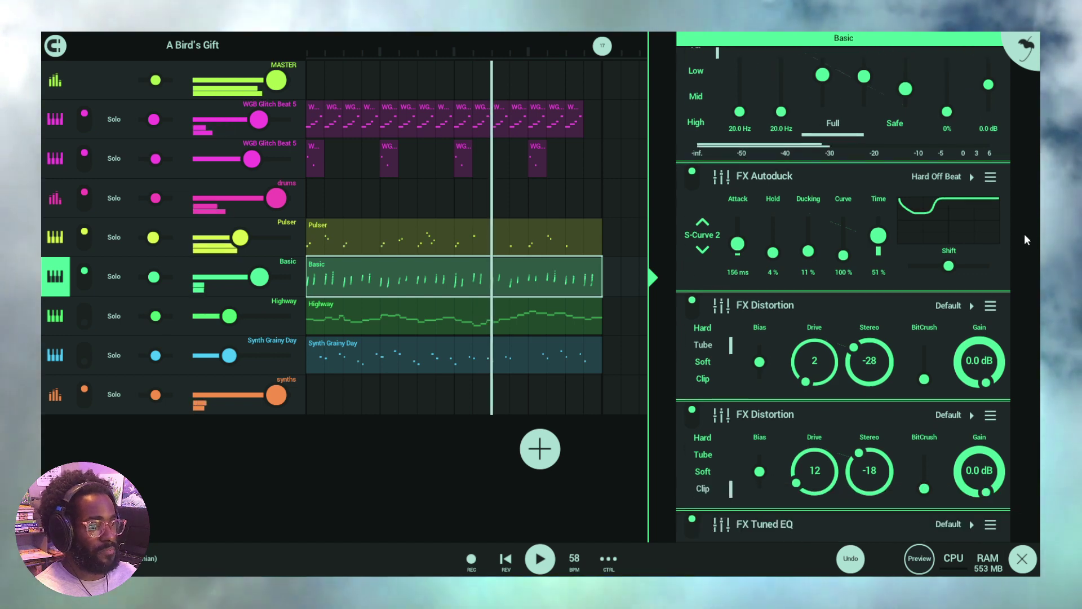
scroll(867, 362, "down", 3)
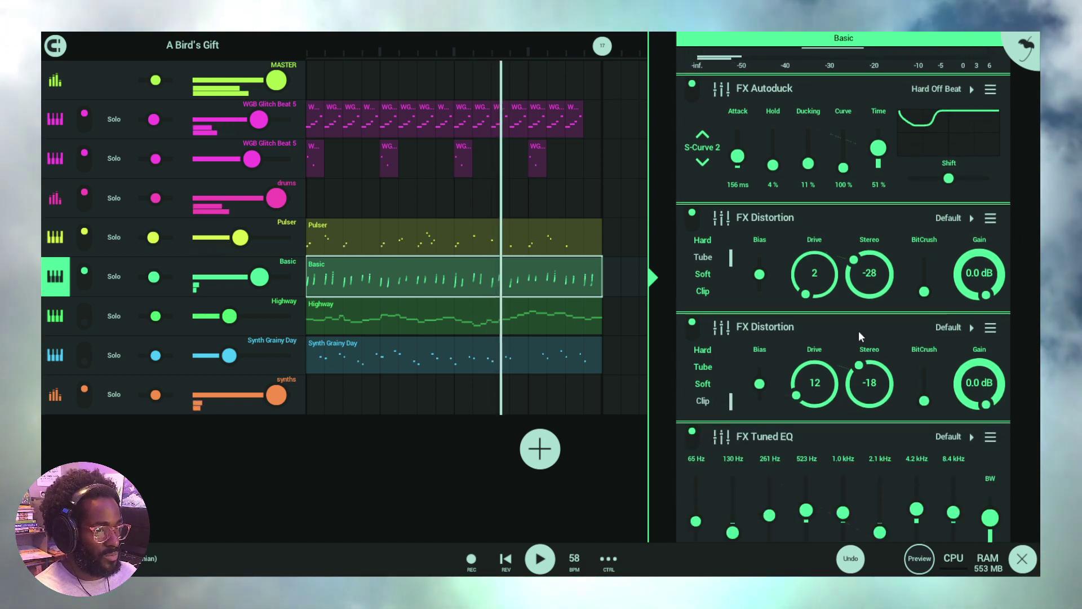
View the Master envelope and FX distortion settings of the Basic track's MiniSynth
scroll(969, 143, "up", 10)
scroll(1028, 172, "up", 5)
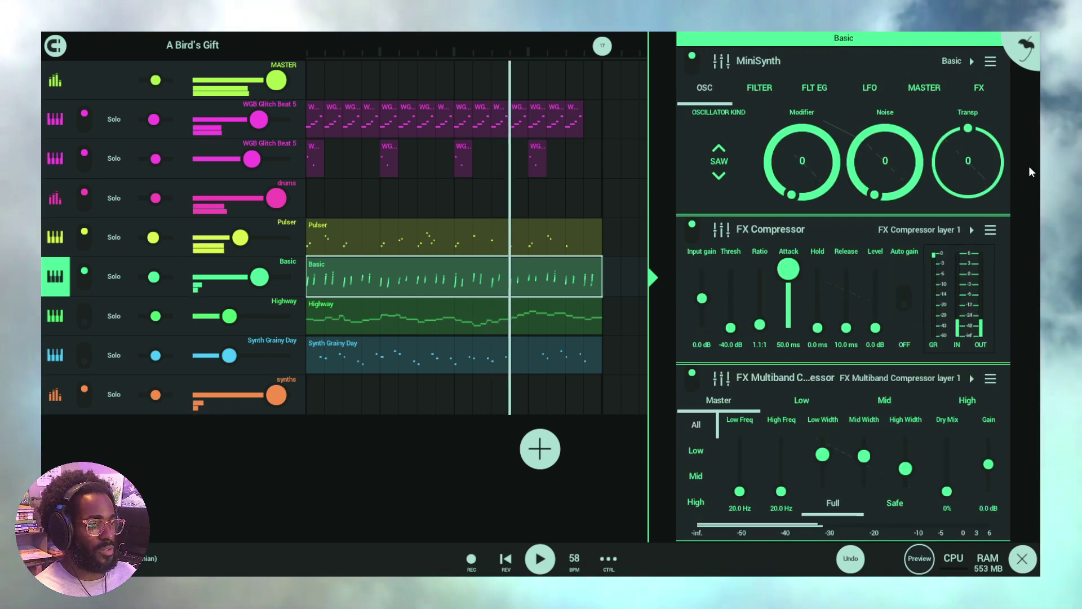
left_click(926, 91)
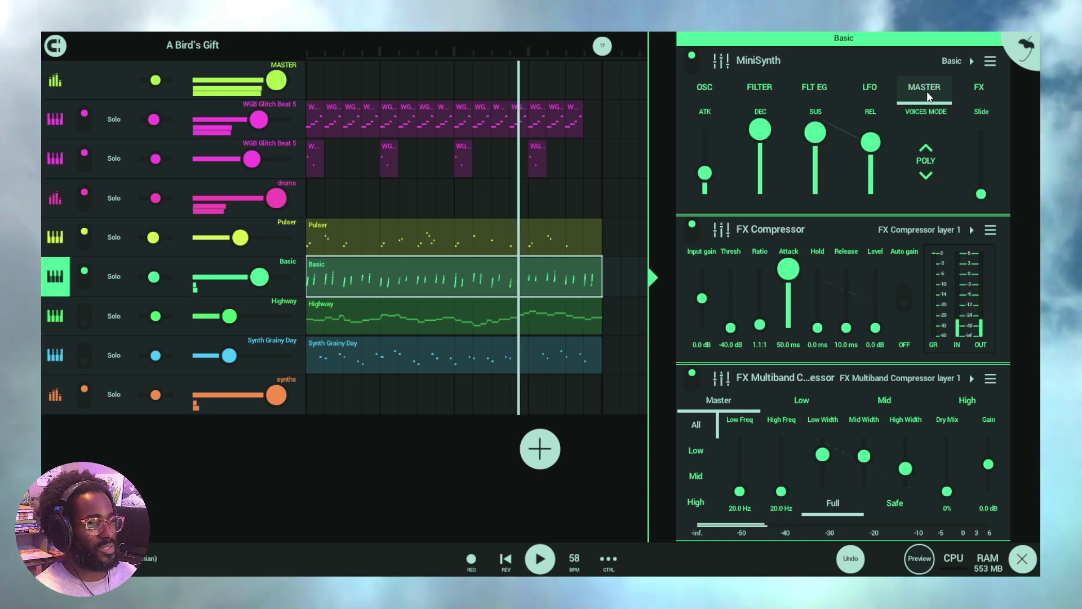
left_click(968, 87)
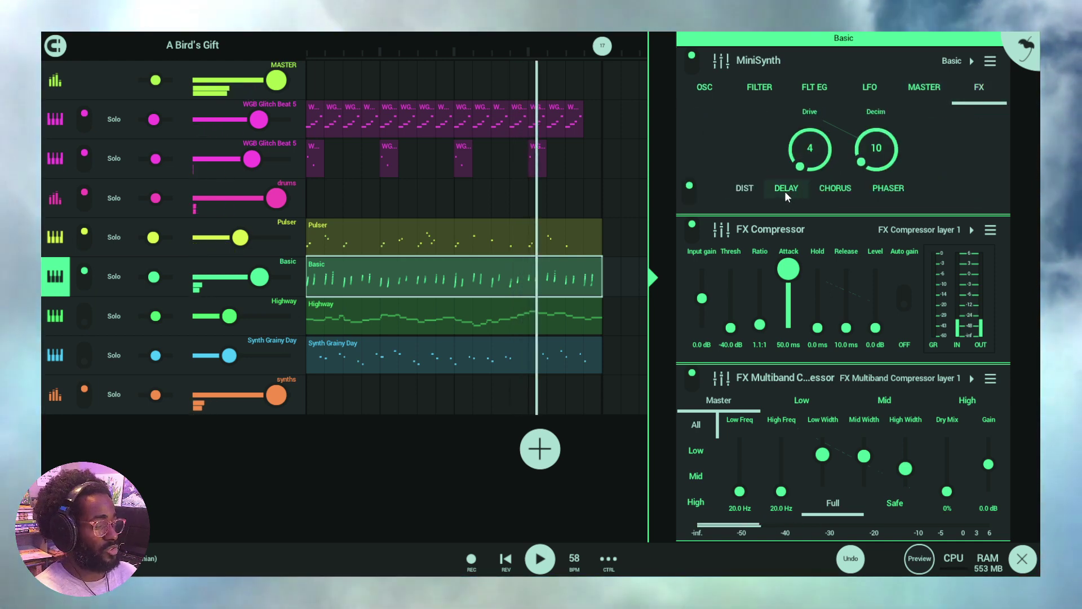
Review the MiniSynth's delay and phaser settings on the Basic track, toggle the phaser for comparison, and return to the oscillator settings
left_click(802, 189)
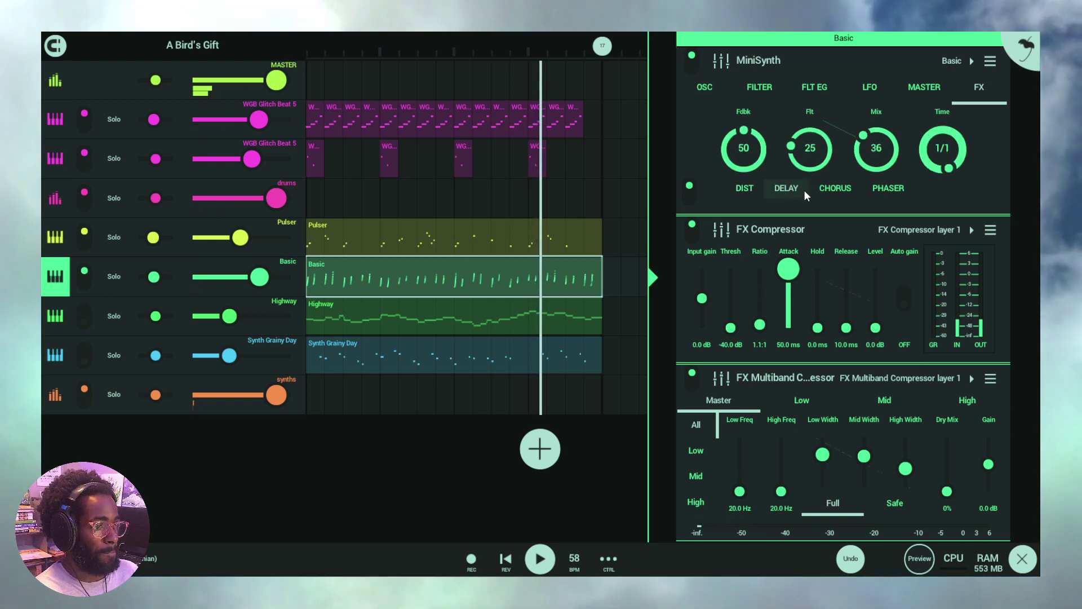
left_click(833, 191)
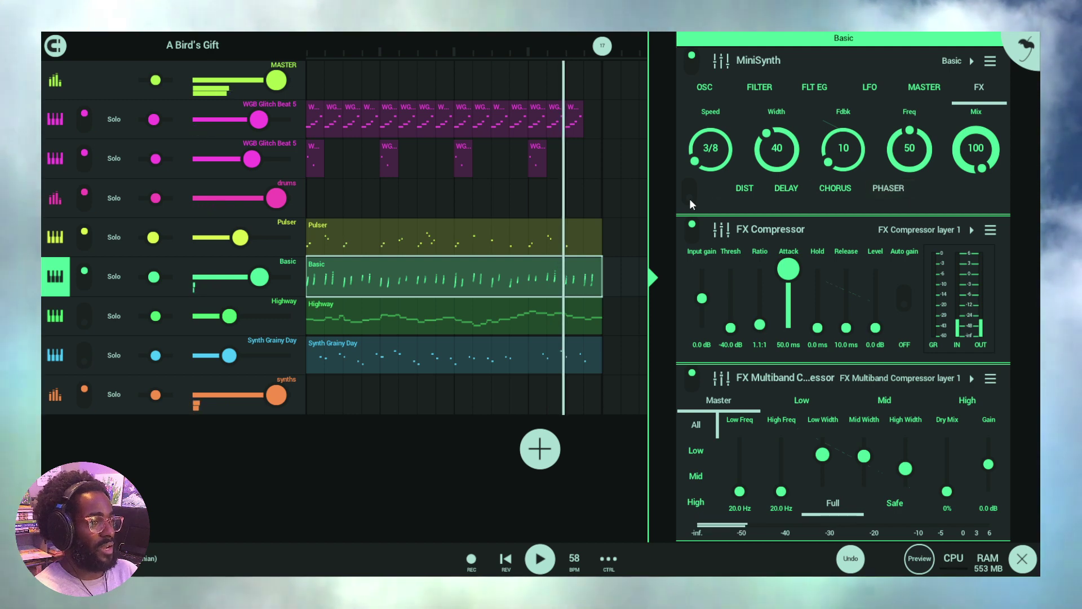
left_click(692, 191)
left_click(693, 194)
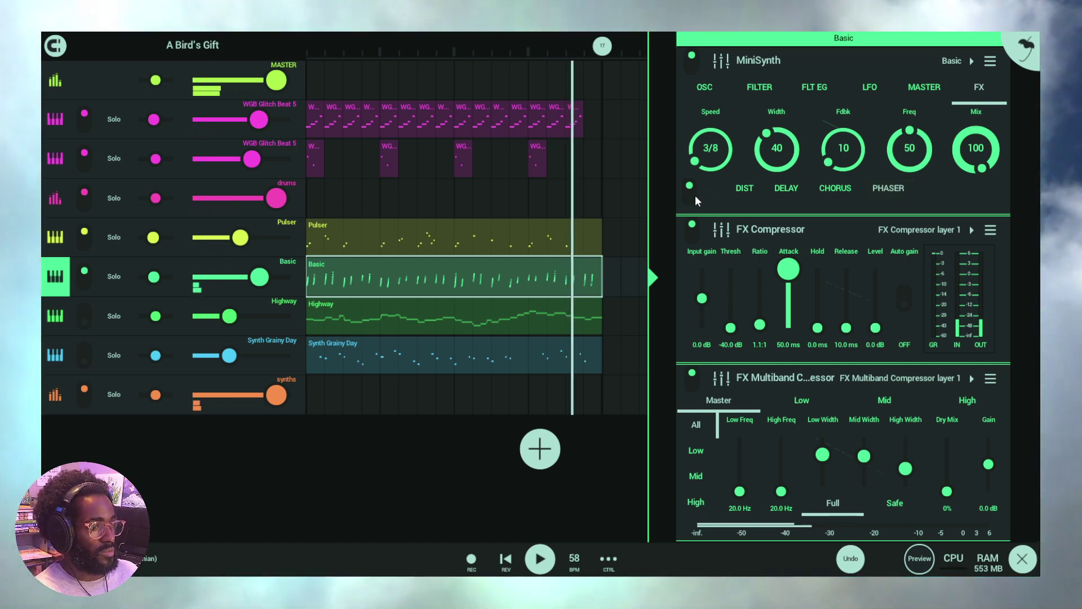
left_click(725, 96)
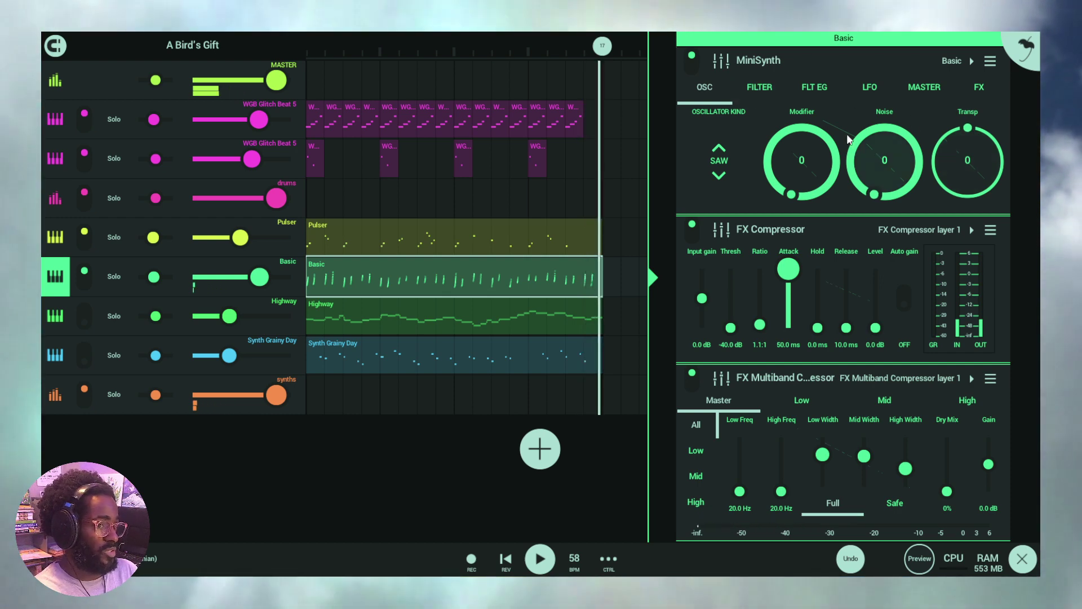
Review the Basic track's Compressor, Multiband Compressor, Autoduck and Distortion modules in the effects chain
scroll(1031, 206, "down", 2)
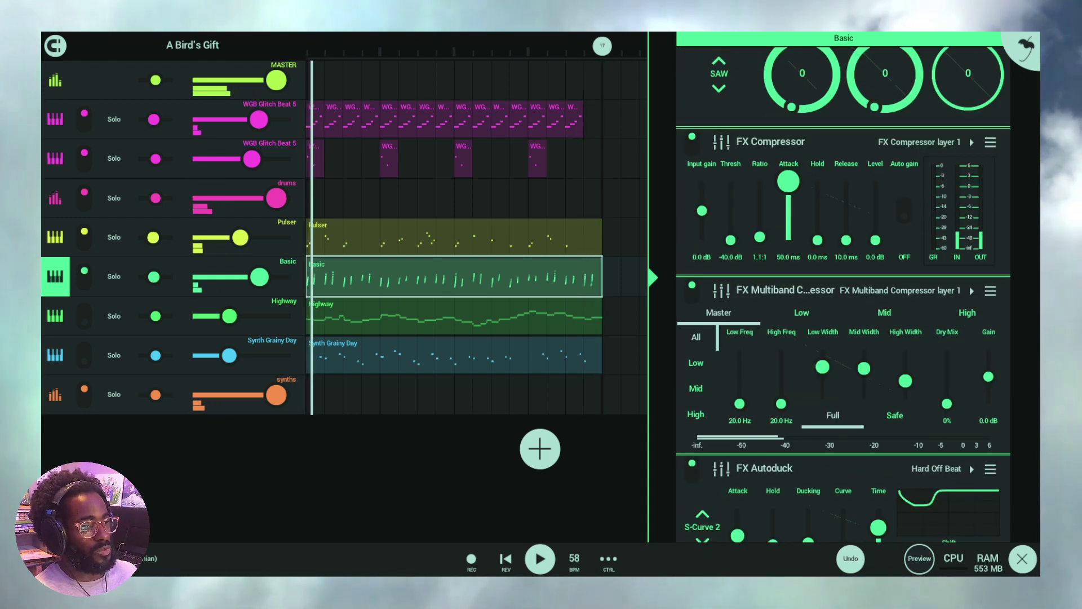
scroll(1032, 256, "down", 5)
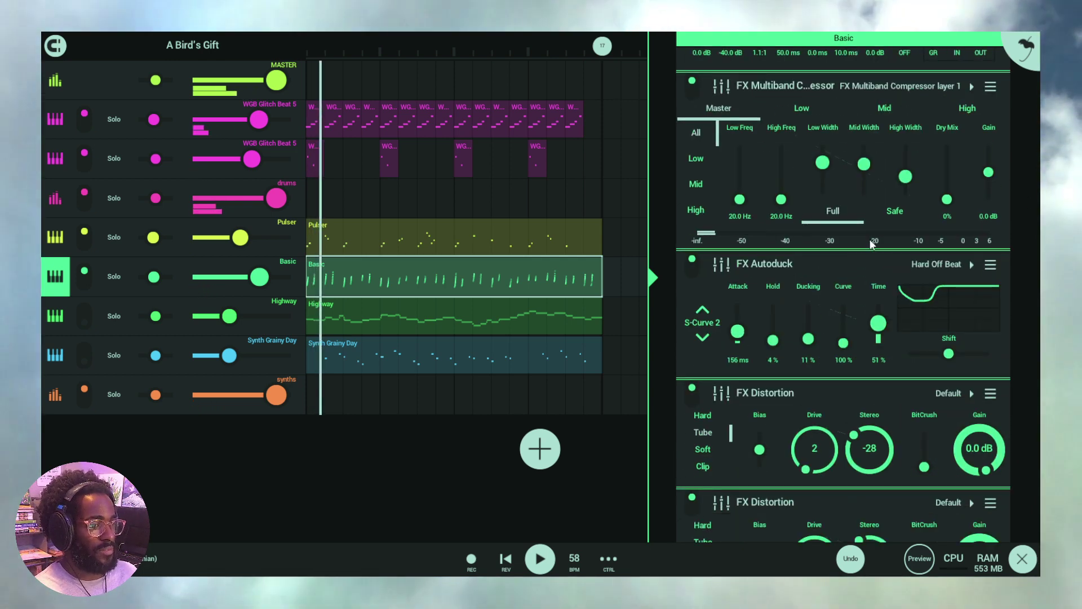
scroll(846, 208, "down", 1)
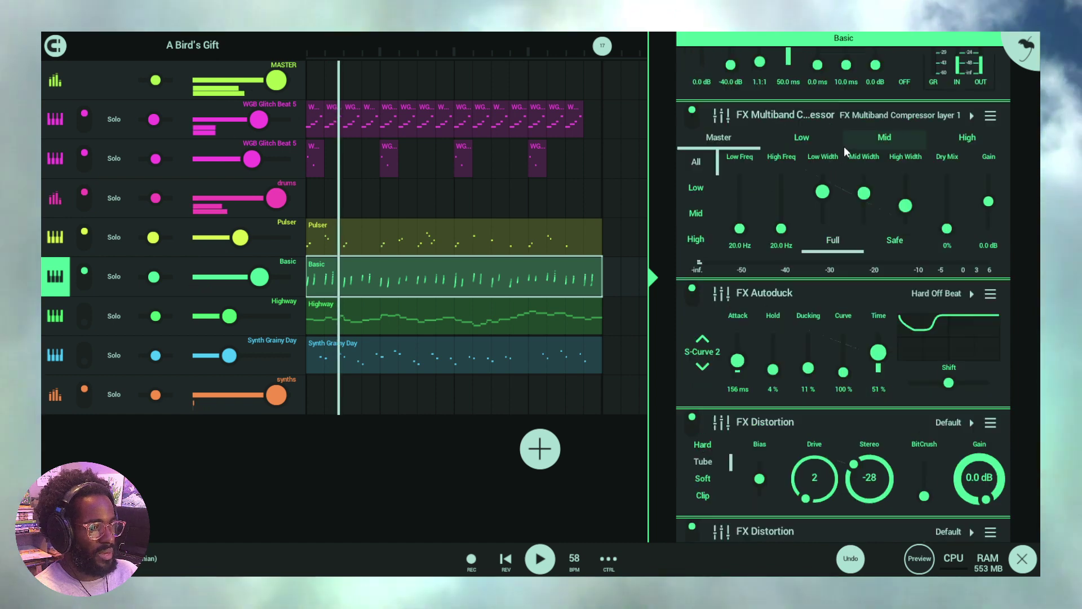
scroll(1002, 172, "down", 3)
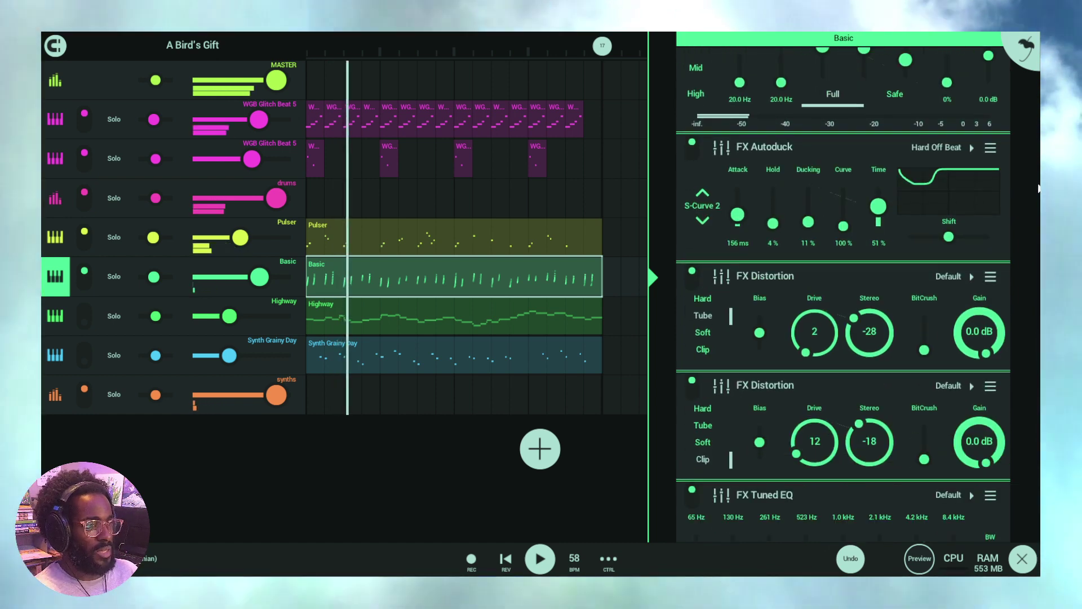
scroll(972, 199, "down", 3)
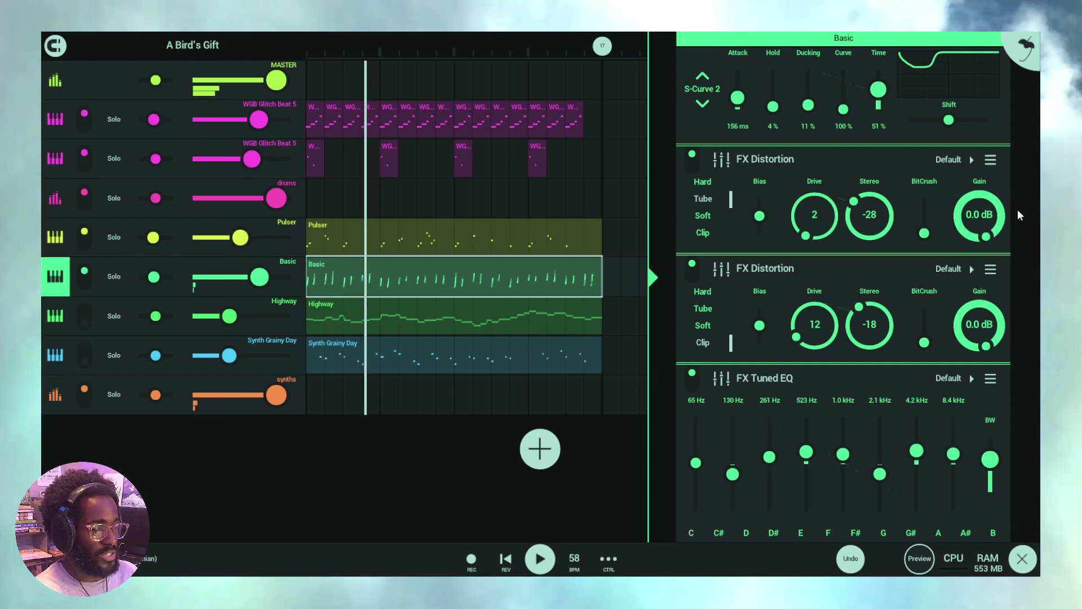
Review the Basic track's Tuned EQ, Graphic EQ, Filter and Stereorizer modules and its send to the synths bus
scroll(1020, 212, "down", 3)
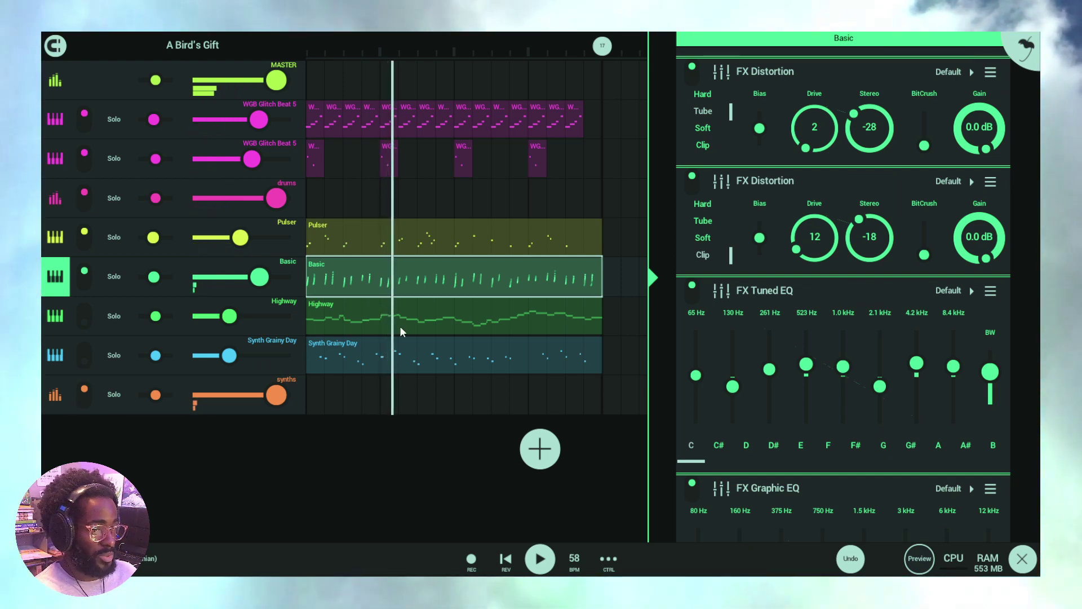
scroll(1023, 225, "down", 3)
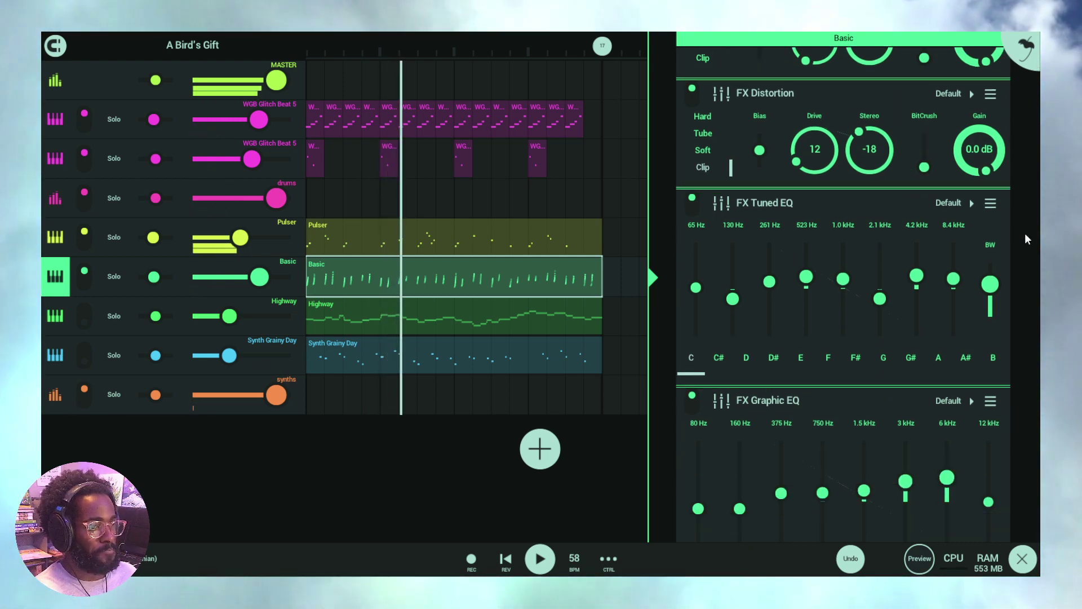
scroll(905, 270, "down", 5)
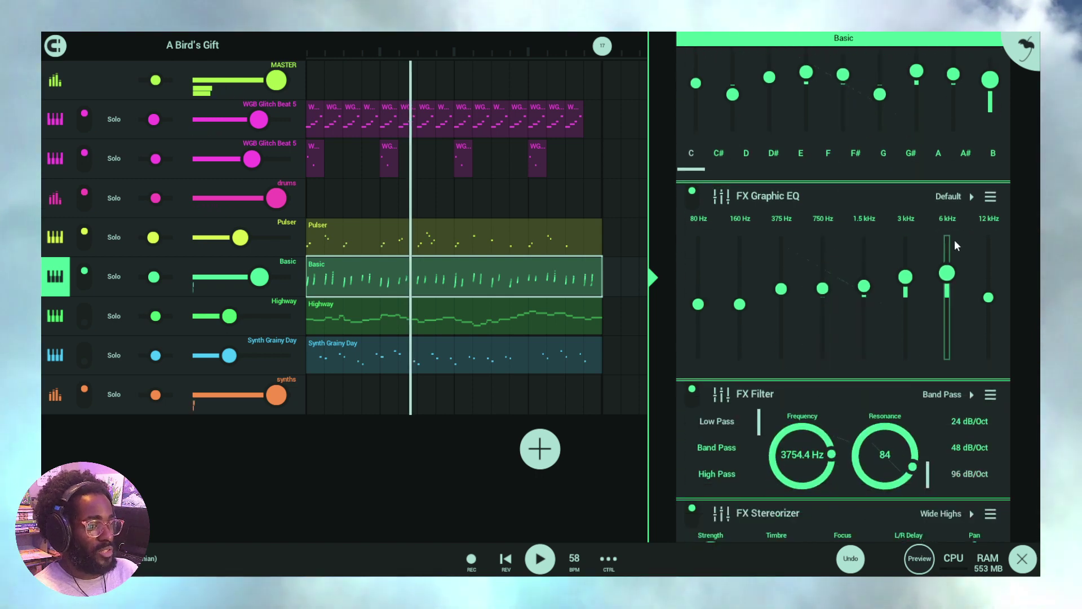
scroll(803, 204, "down", 2)
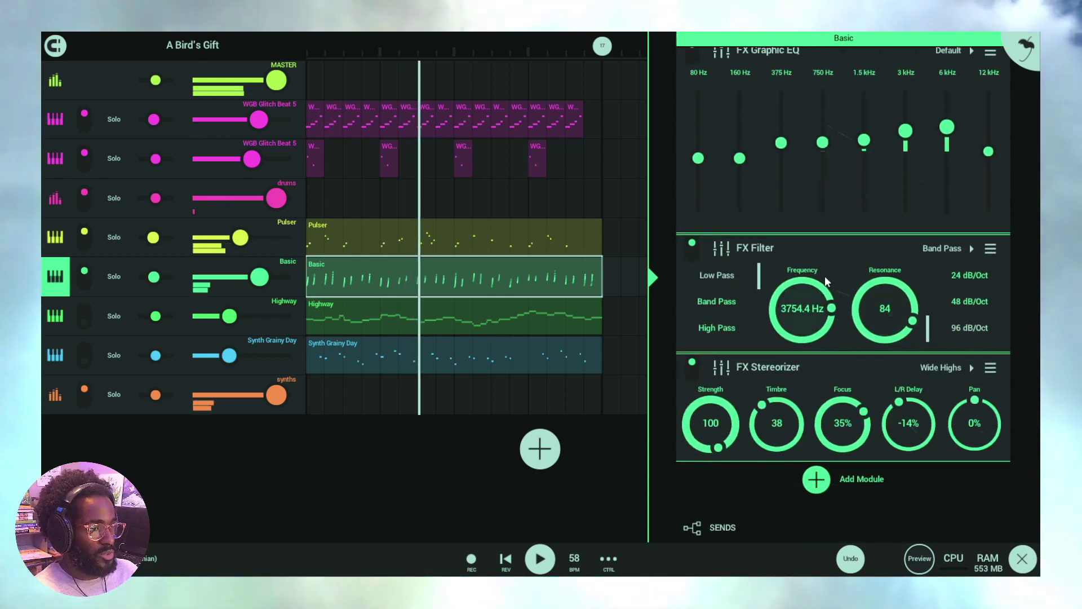
scroll(1025, 227, "down", 2)
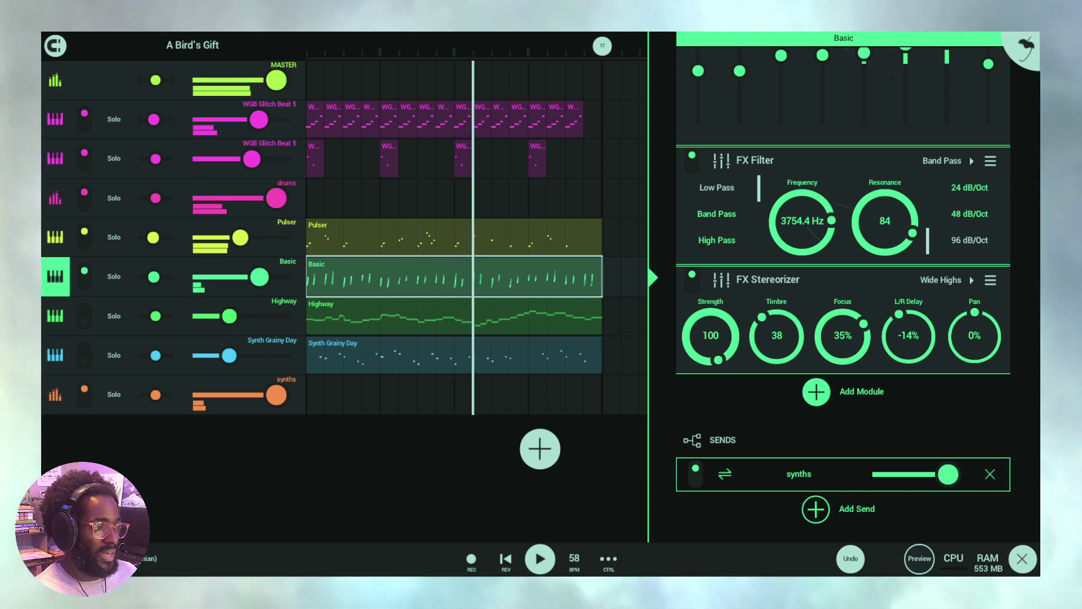
Switch to the mixer view, look over the Basic track's last effects and sends again, and hide the effects rack
key("F9")
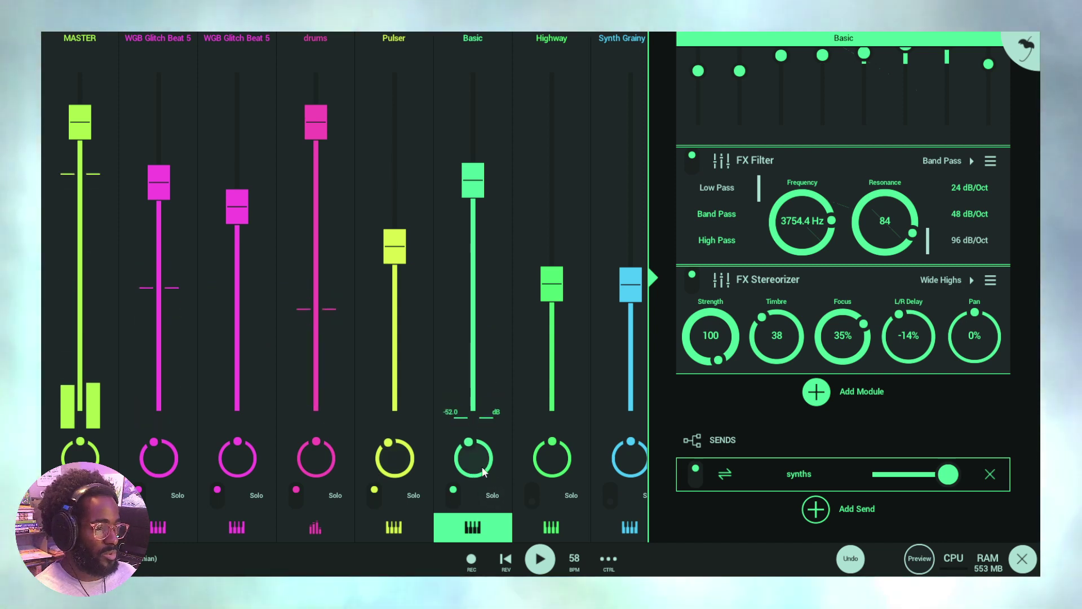
scroll(1029, 246, "up", 5)
scroll(1029, 246, "down", 3)
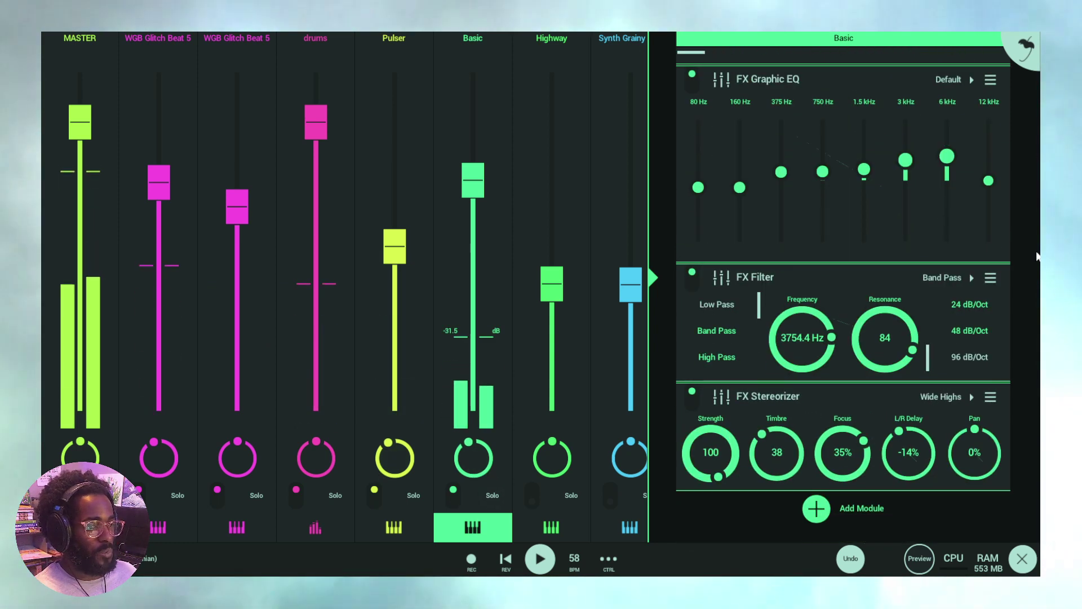
scroll(1026, 322, "down", 3)
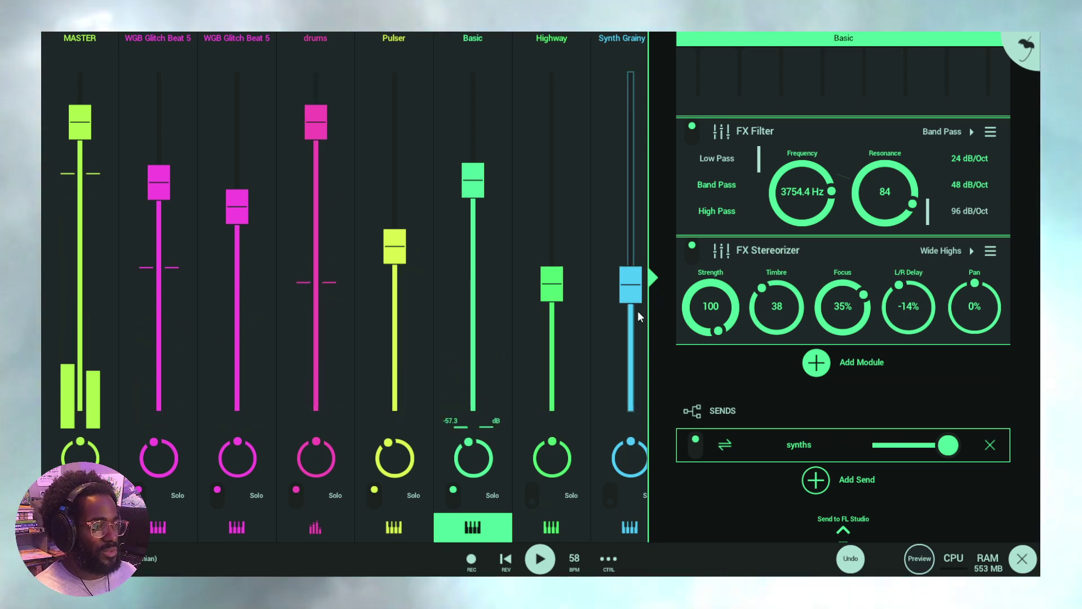
left_click(656, 281)
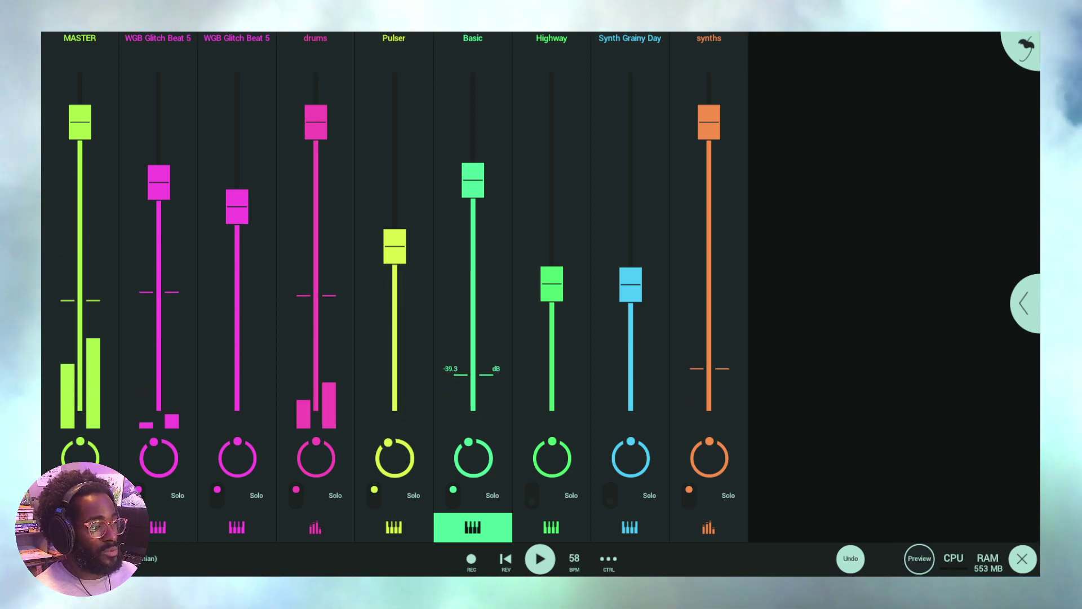
Check the song's key and scale settings, close them, and return to the playlist
left_click(472, 526)
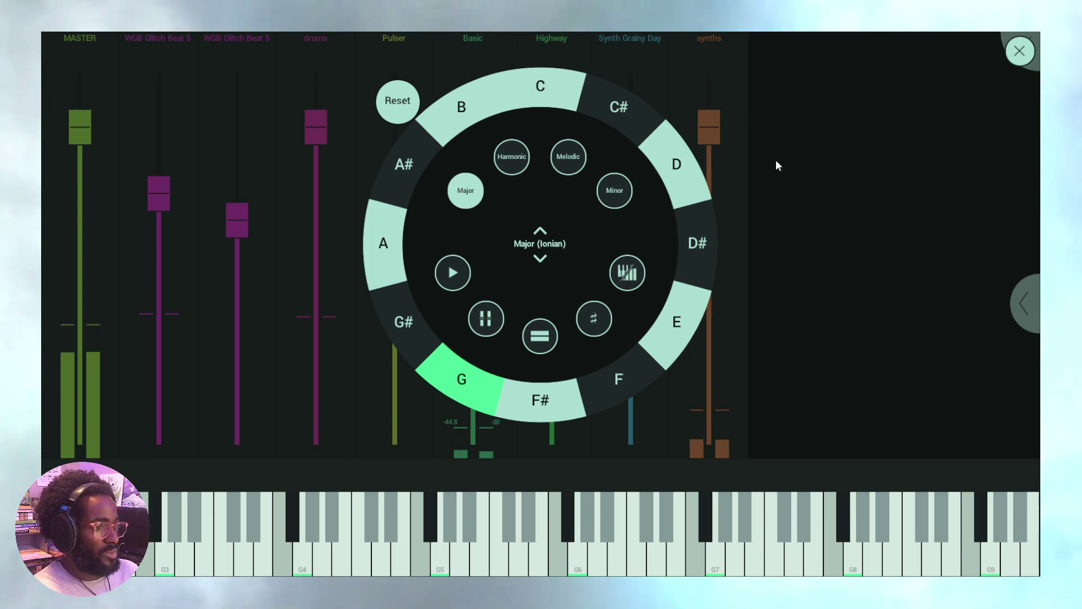
left_click(841, 168)
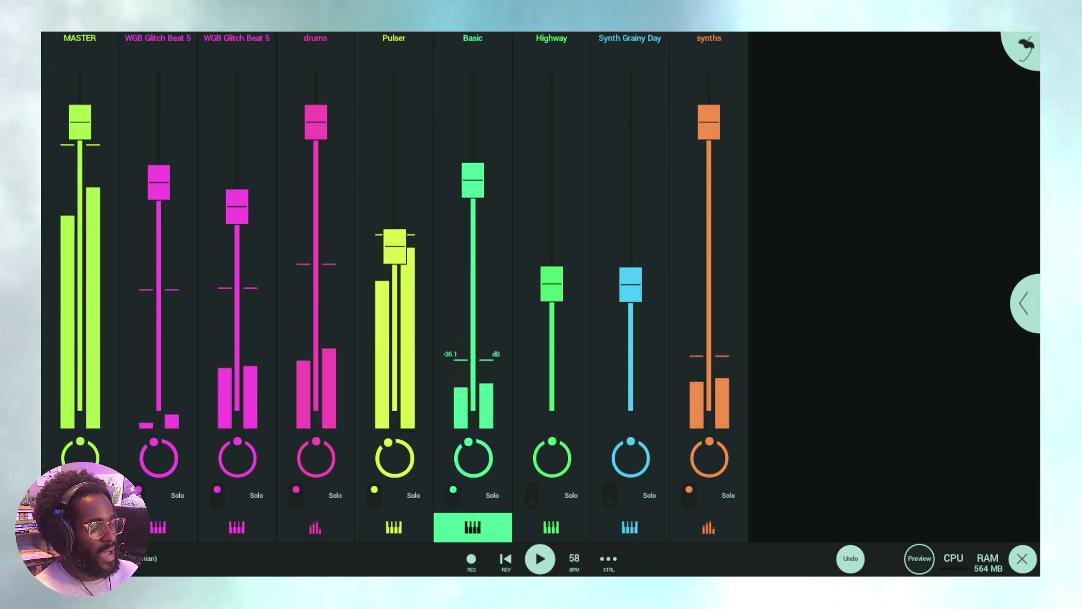
key("Escape")
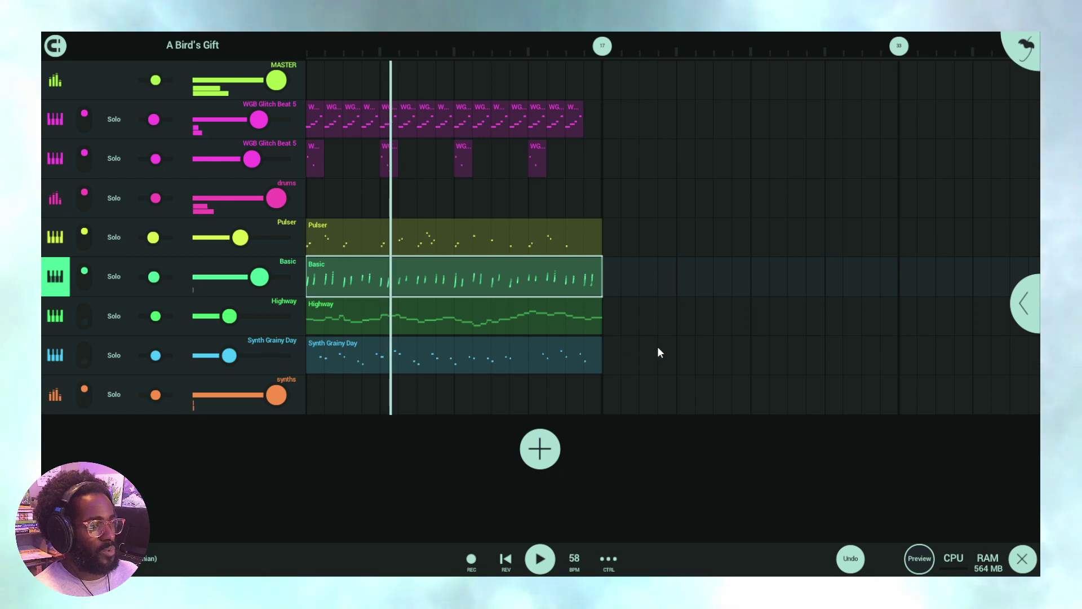
Zoom in on the playlist timeline and extend the end of the Synth Grainy Day clip about half a bar past bar 17
scroll(598, 62, "up", 2)
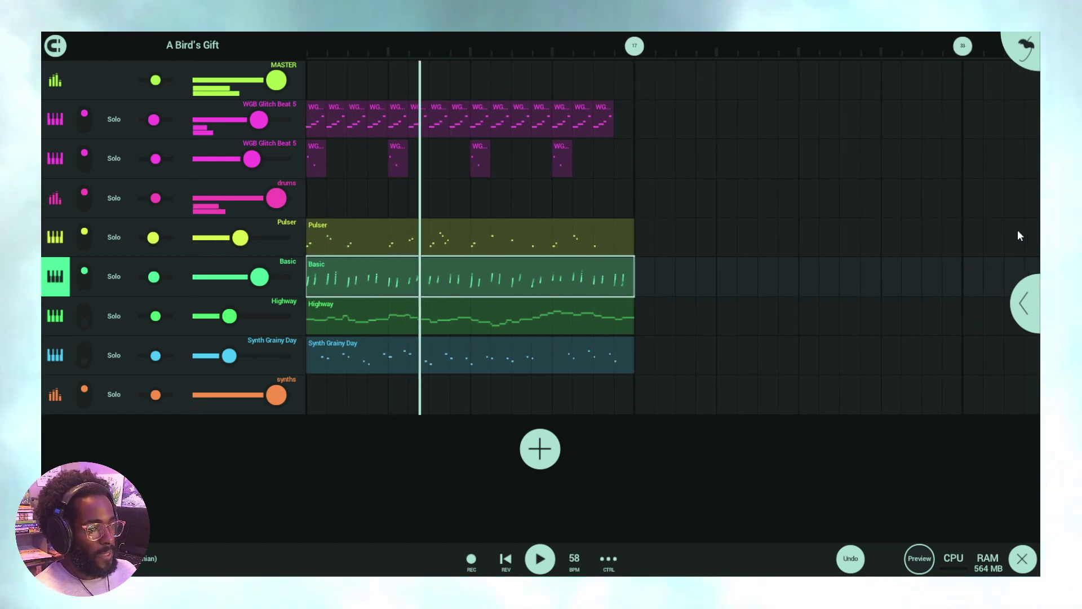
scroll(560, 61, "up", 1)
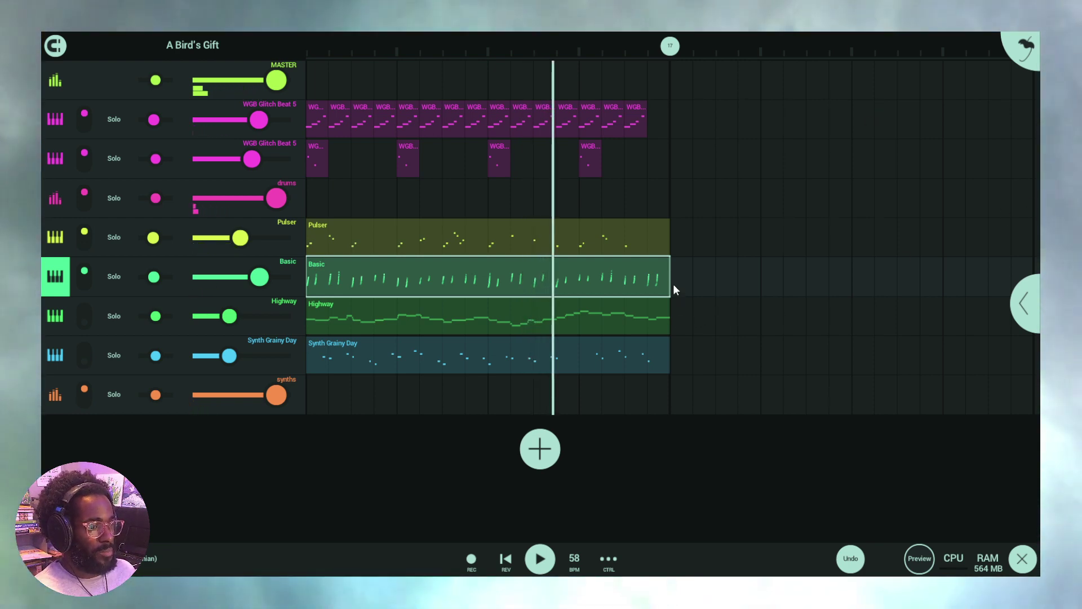
left_click(662, 242)
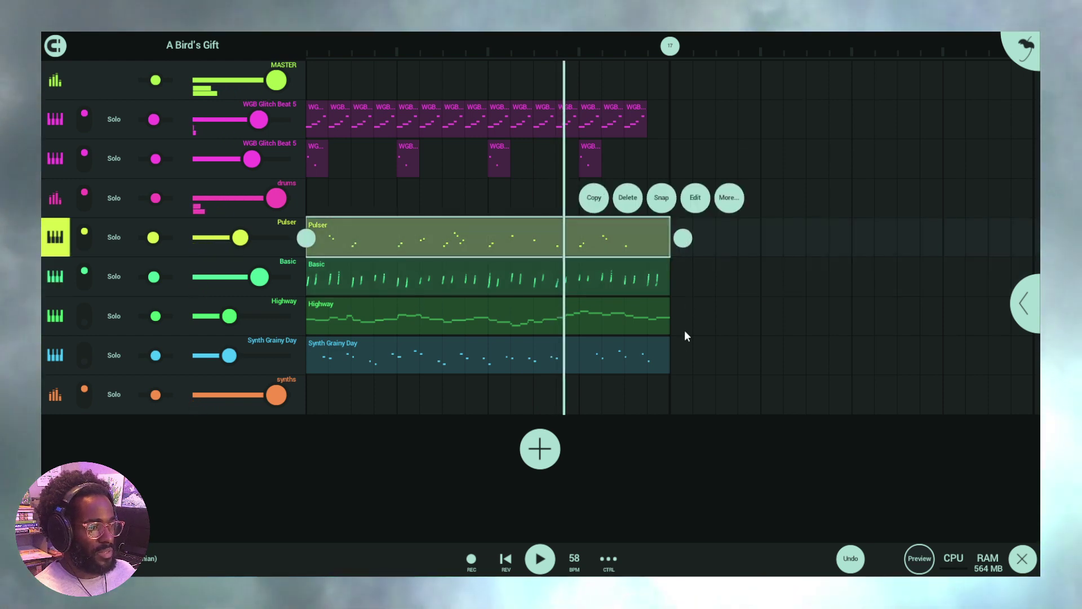
left_click(664, 365)
mouse_move(682, 355)
left_mouse_down()
mouse_move(704, 350)
mouse_move(694, 358)
left_mouse_up()
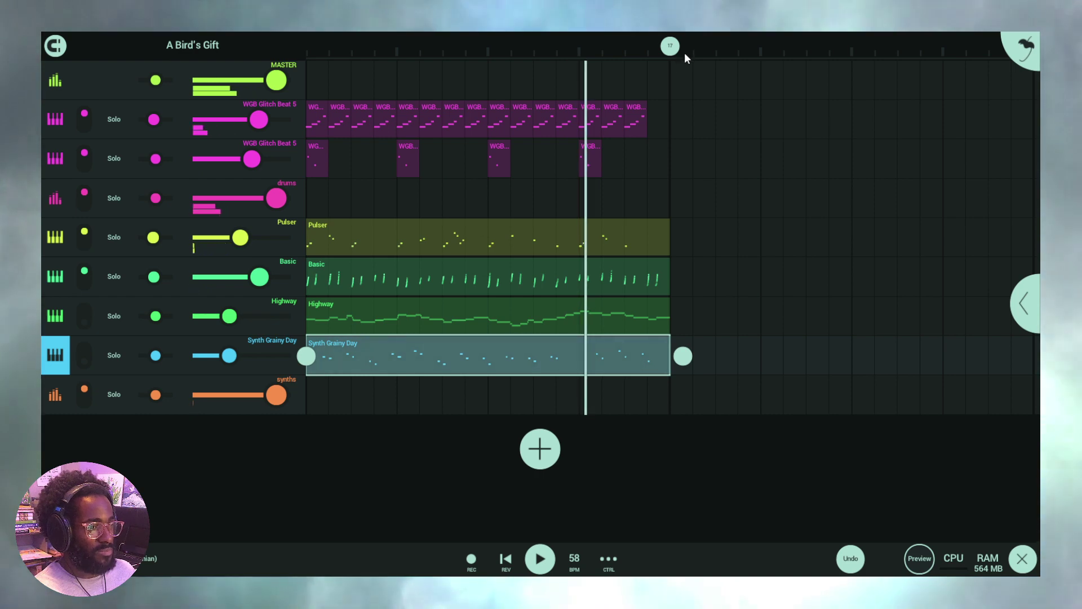
scroll(684, 52, "up", 1)
left_click_drag(690, 350, 702, 352)
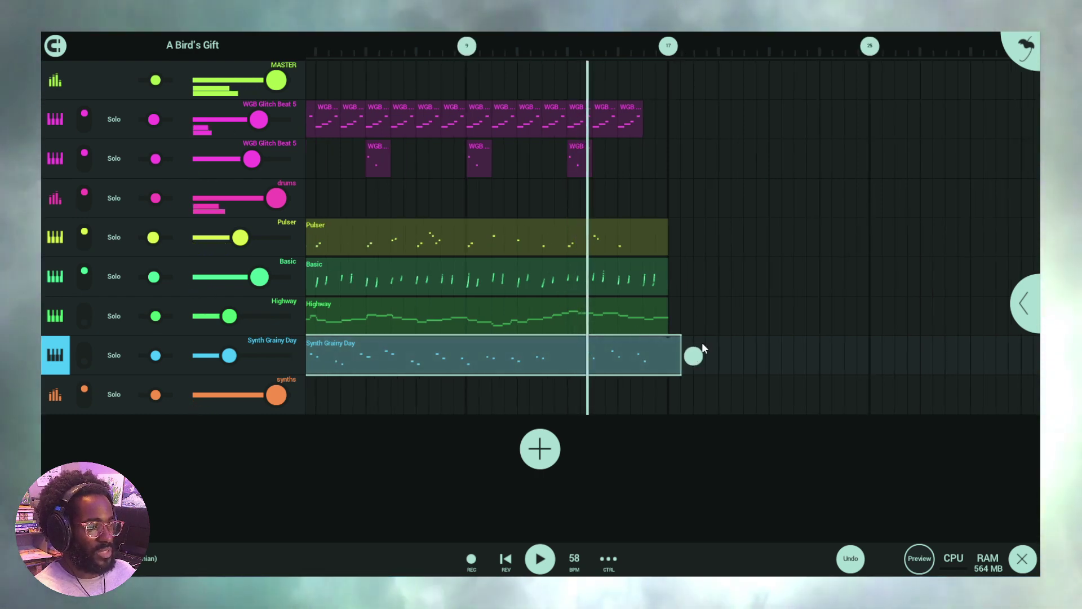